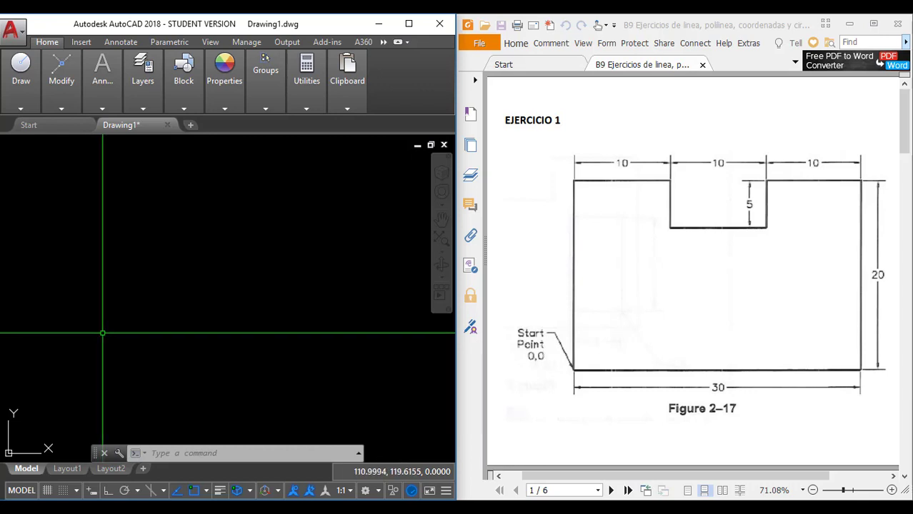
Begin the Exercise 1 outline with the Line command, placing the first point at the origin 0,0.
text(1)
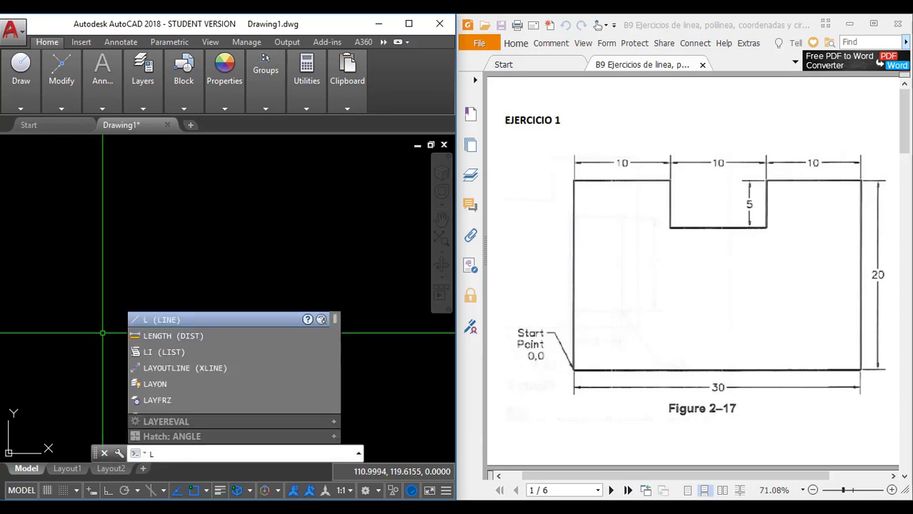
key(Return)
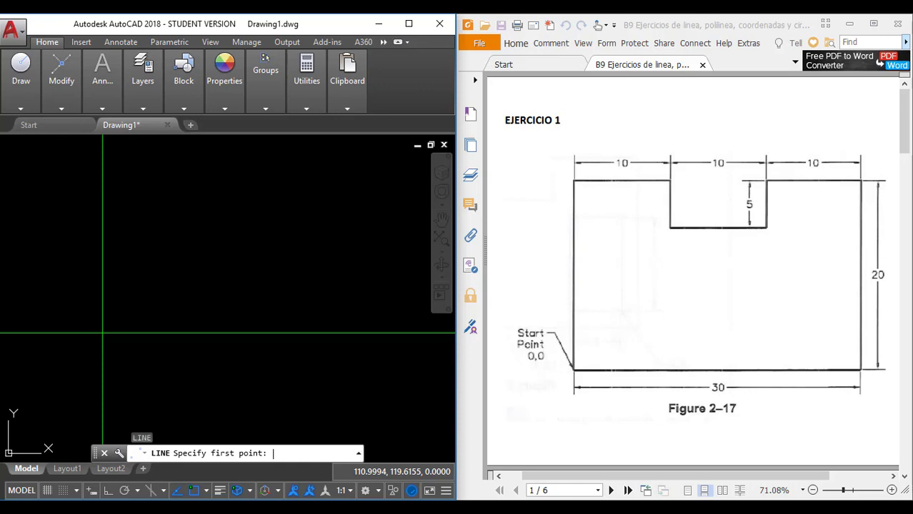
text(0,0)
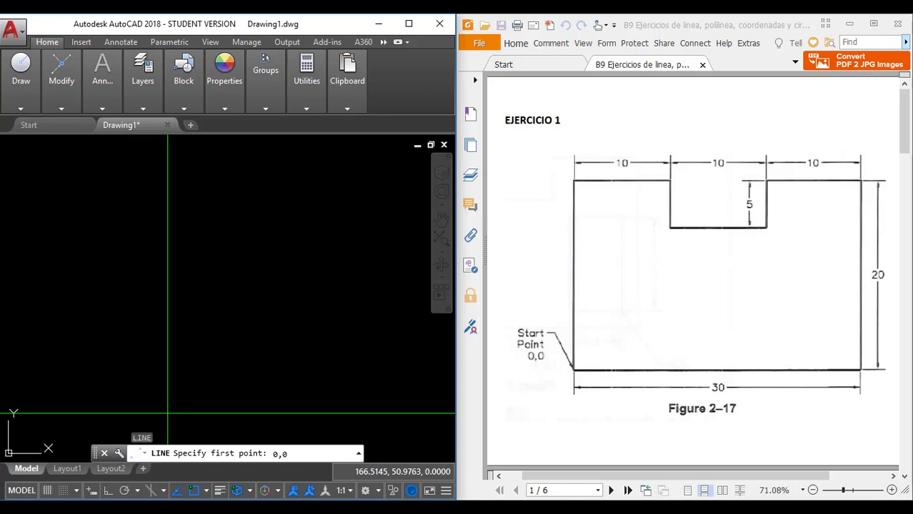
key(Return)
scroll(153, 302, down, 3)
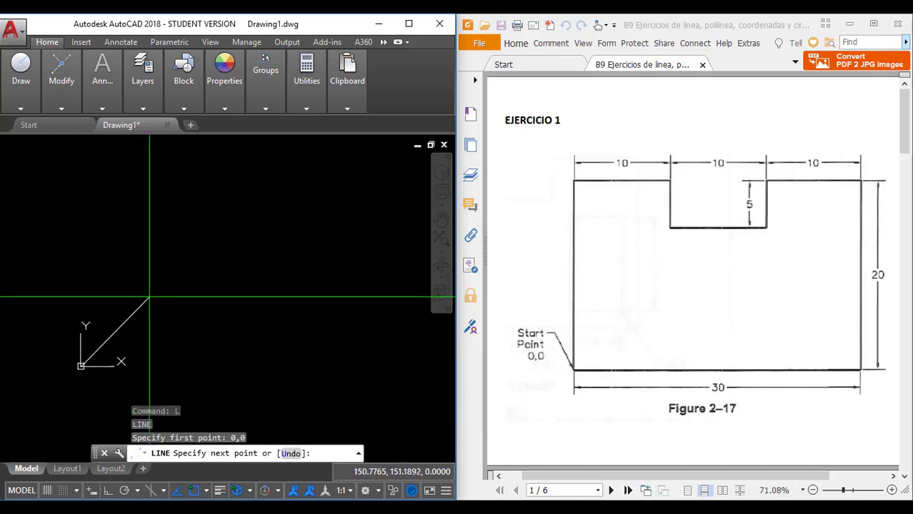
scroll(258, 244, up, 5)
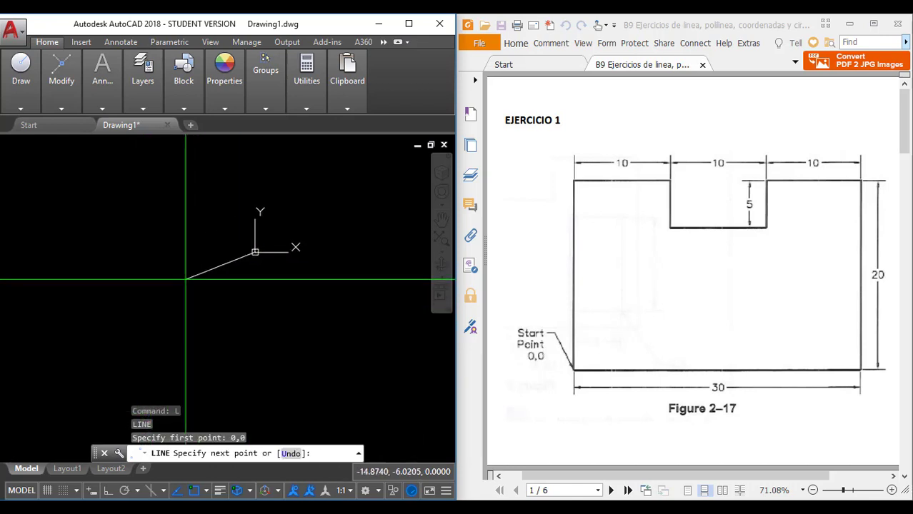
scroll(259, 244, up, 15)
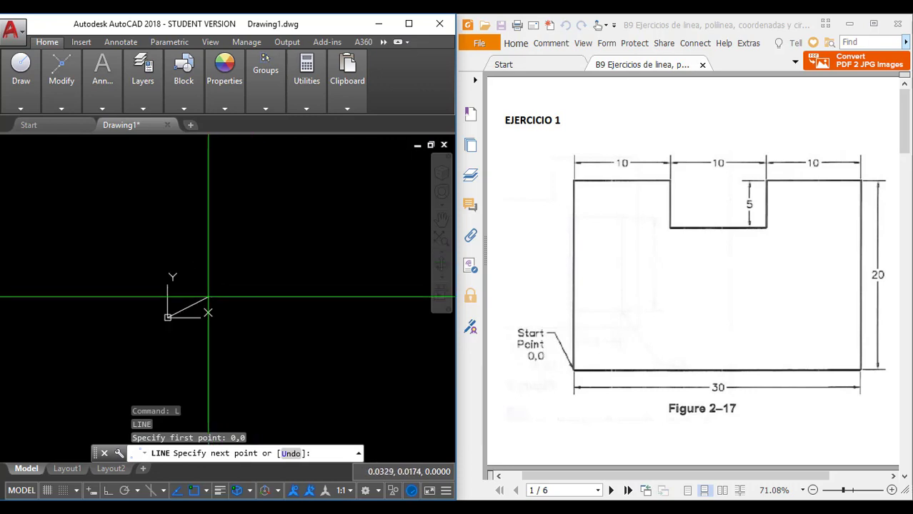
scroll(180, 316, up, 2)
middle_drag(176, 316, 266, 295)
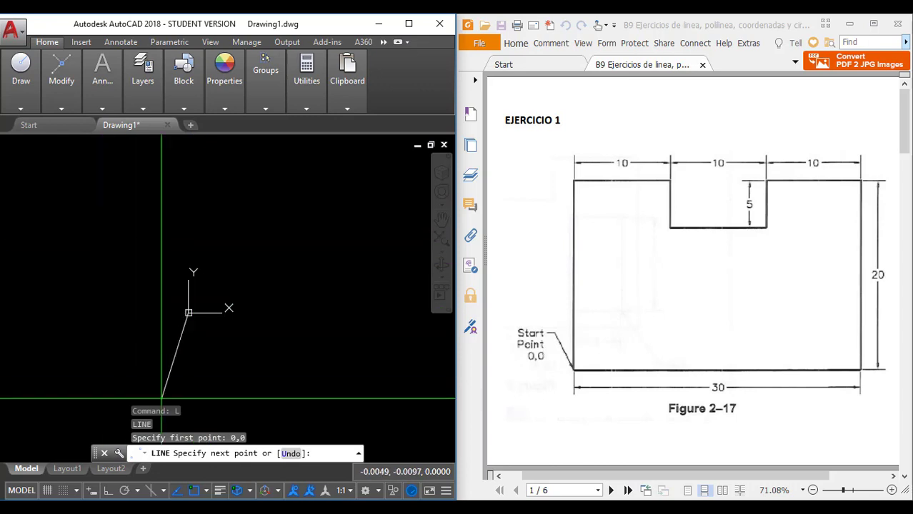
middle_drag(299, 281, 183, 315)
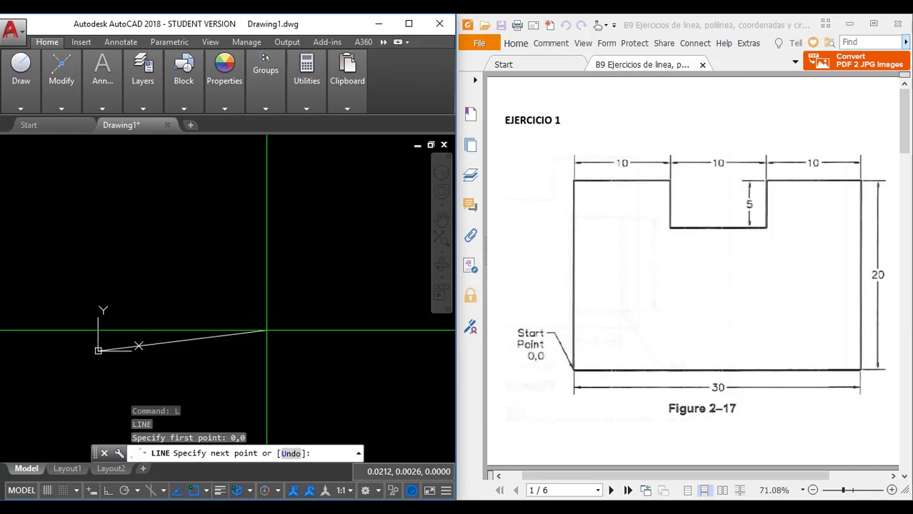
Draw the bottom edge of the outline from the origin to absolute coordinate 30,0.
text(30,0)
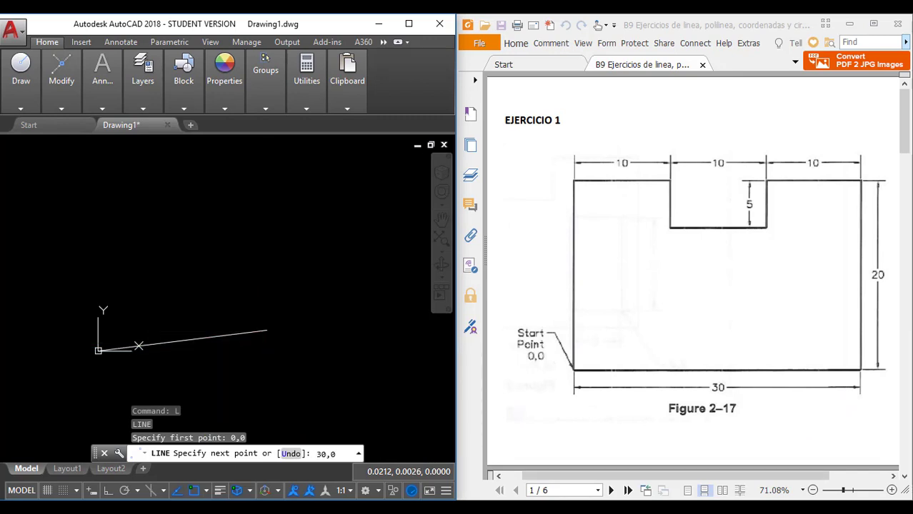
key(Return)
scroll(350, 315, down, 8)
middle_drag(334, 302, 253, 308)
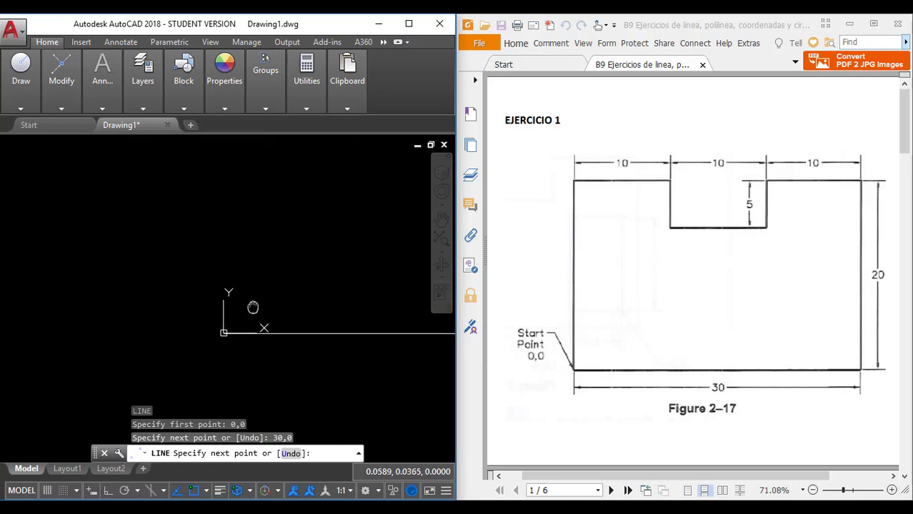
scroll(255, 303, down, 10)
middle_drag(325, 294, 143, 337)
scroll(246, 307, down, 9)
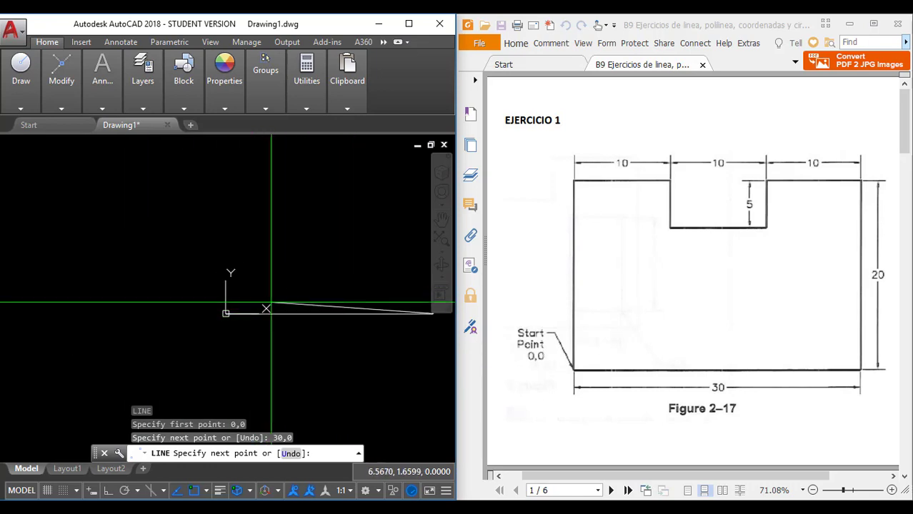
scroll(272, 301, down, 6)
scroll(316, 283, up, 6)
middle_drag(285, 290, 303, 275)
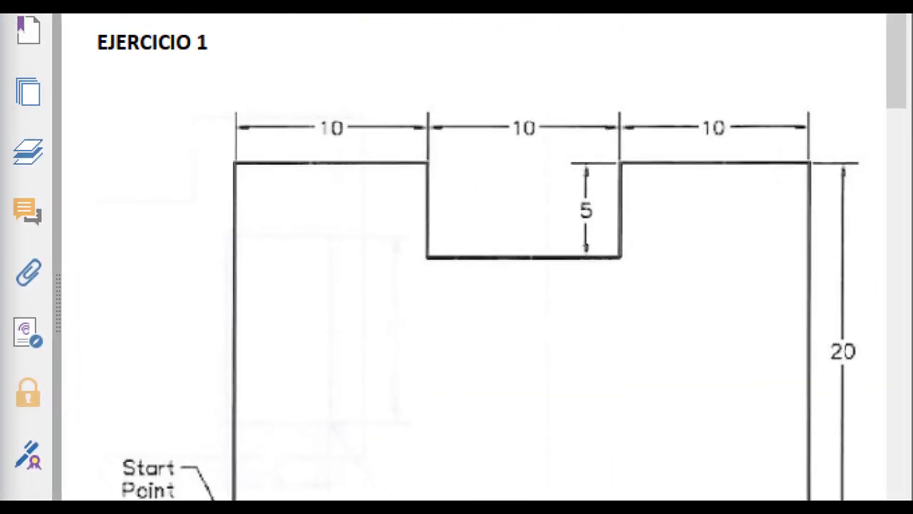
mouse_move(797, 157)
mouse_down()
mouse_move(726, 205)
mouse_move(715, 235)
mouse_up()
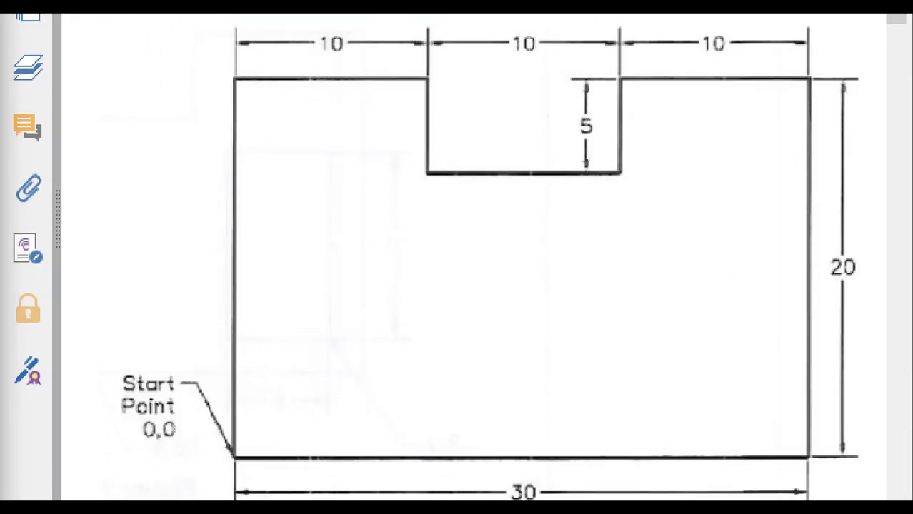
ctrl+shift+drag(543, 478, 630, 428)
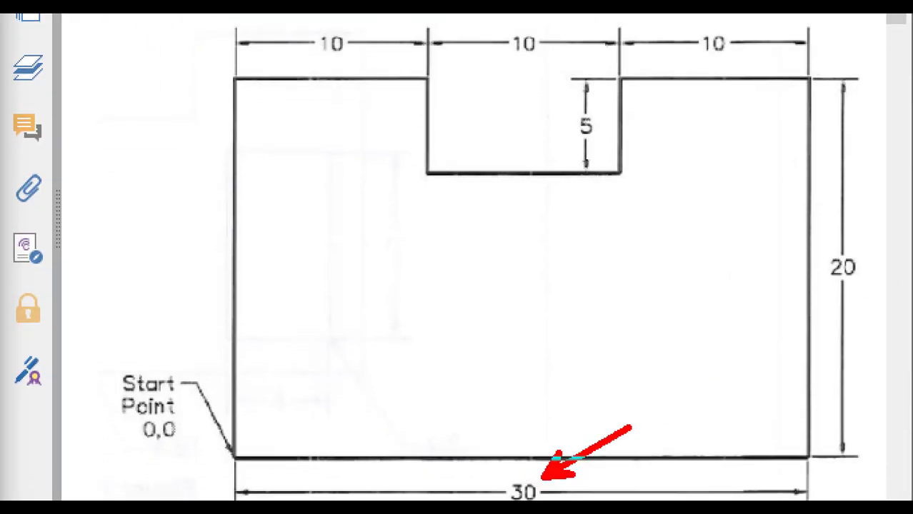
ctrl+shift+drag(816, 272, 712, 357)
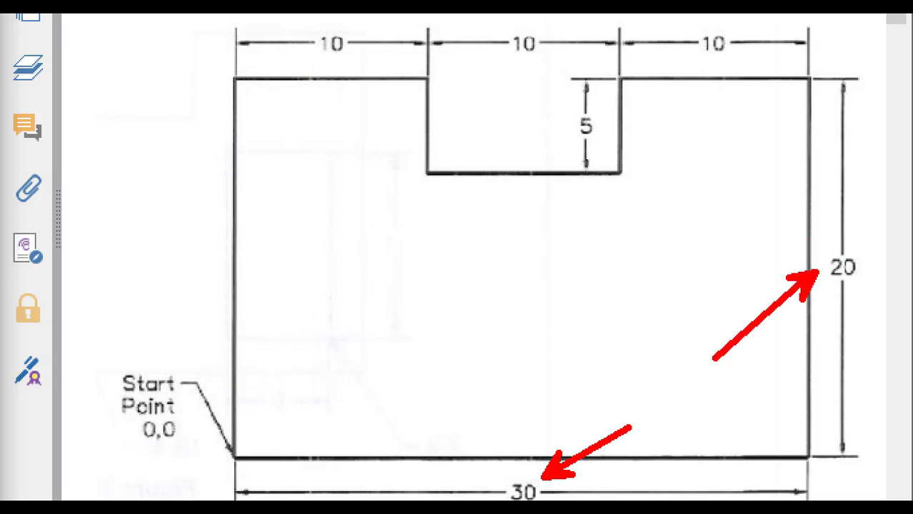
key(Escape)
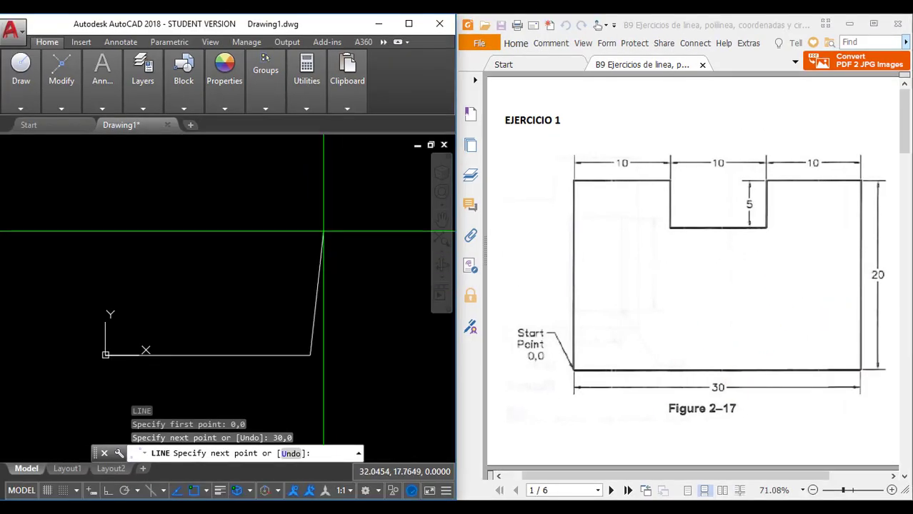
Continue the line vertically to absolute coordinate 30,20 for the right edge of the outline.
text(30,)
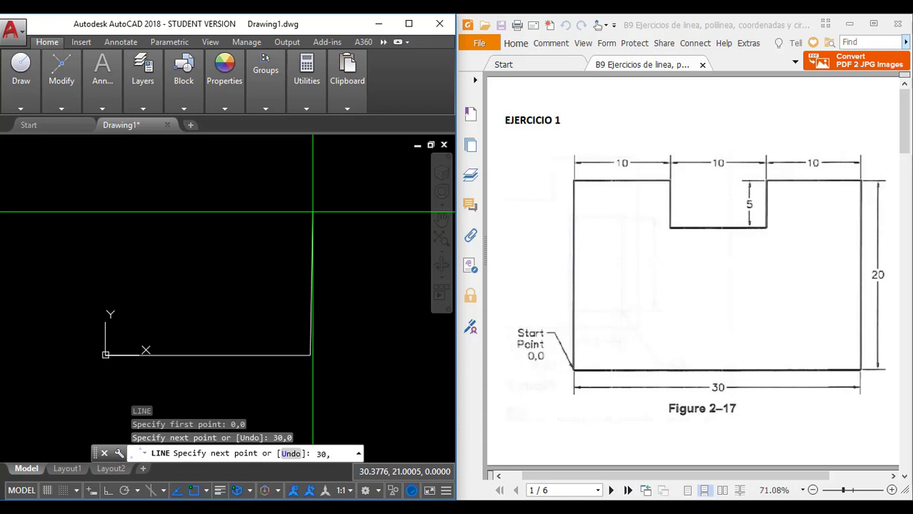
text(20)
key(Return)
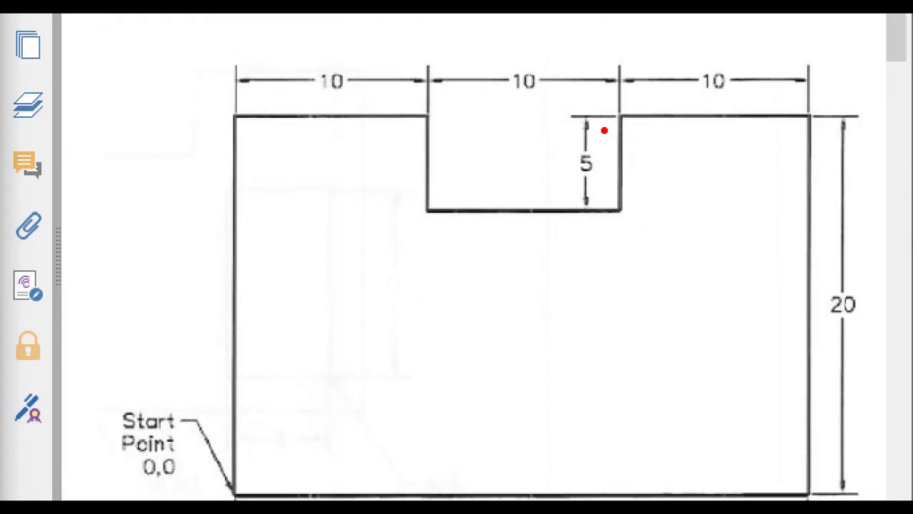
drag(612, 127, 517, 212)
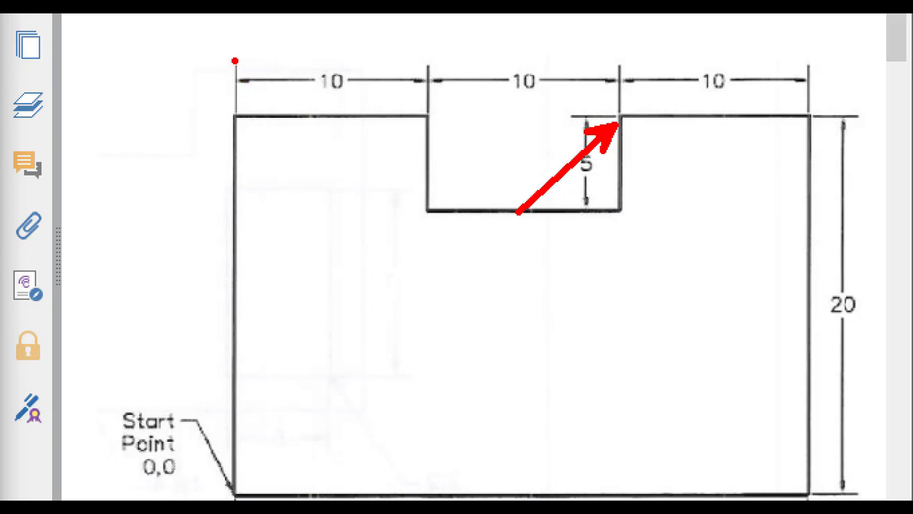
drag(218, 50, 627, 102)
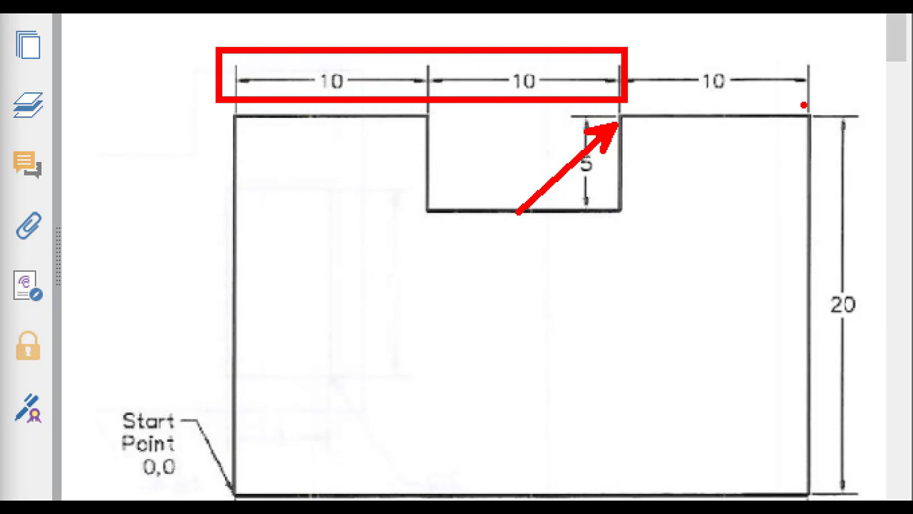
drag(801, 104, 878, 500)
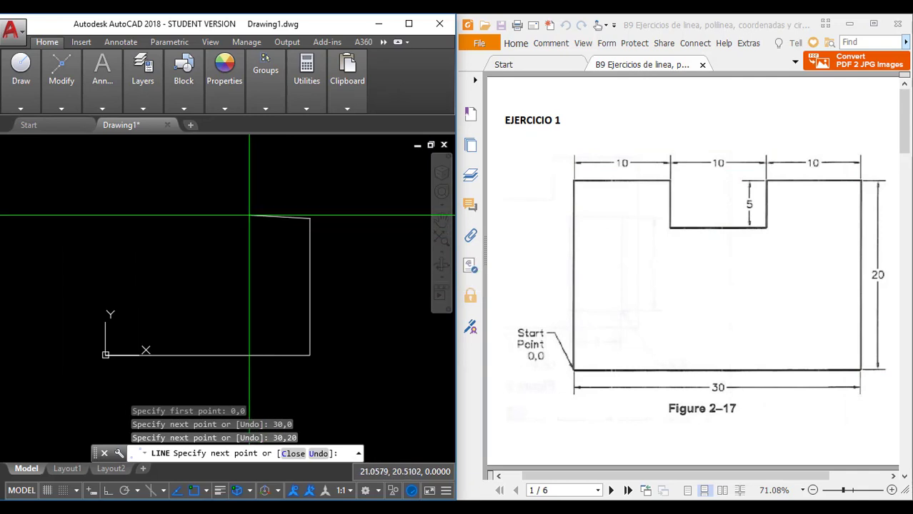
Draw the upper edge right of the notch by continuing the line to 20,20.
text(20)
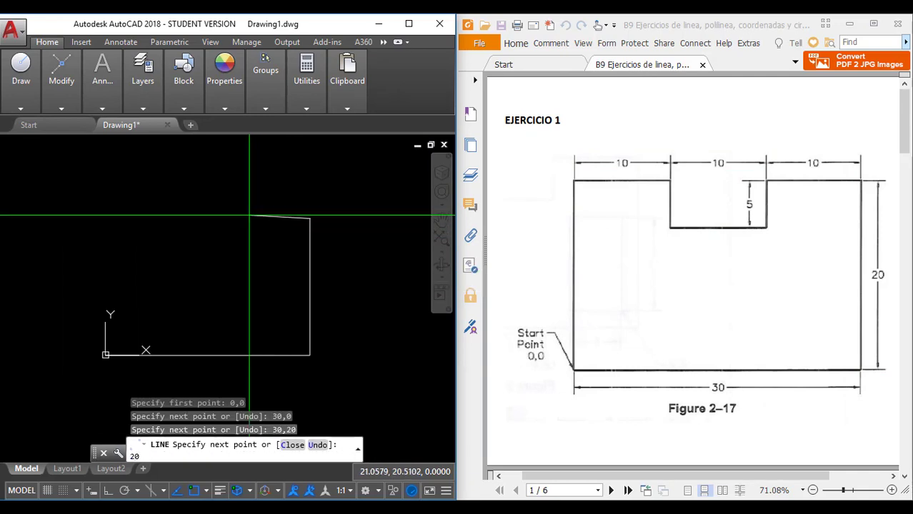
text(,20)
key(Return)
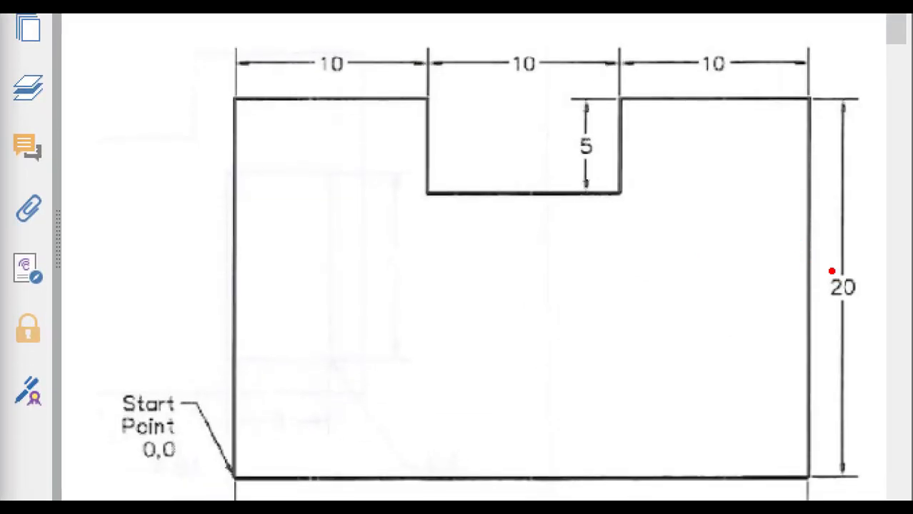
drag(815, 254, 876, 319)
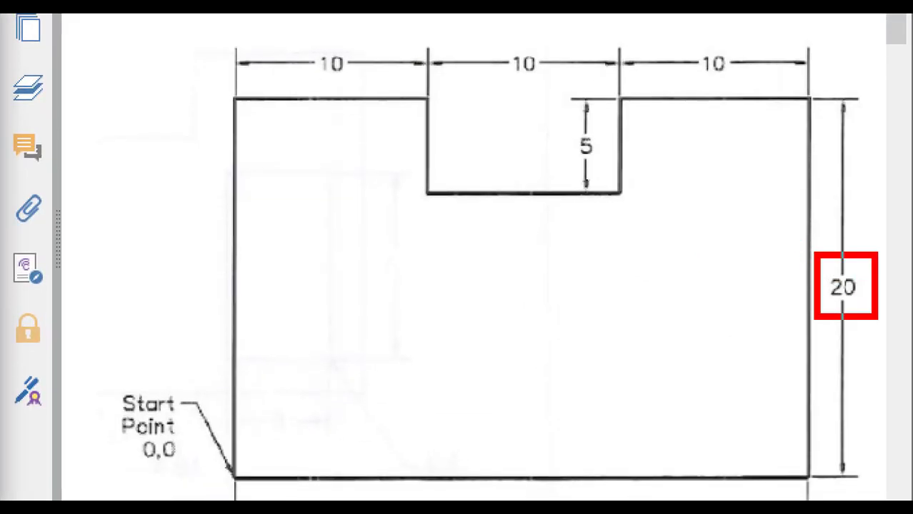
mouse_move(619, 192)
mouse_down()
mouse_move(626, 240)
mouse_move(596, 209)
mouse_move(655, 209)
mouse_up()
drag(625, 389, 631, 474)
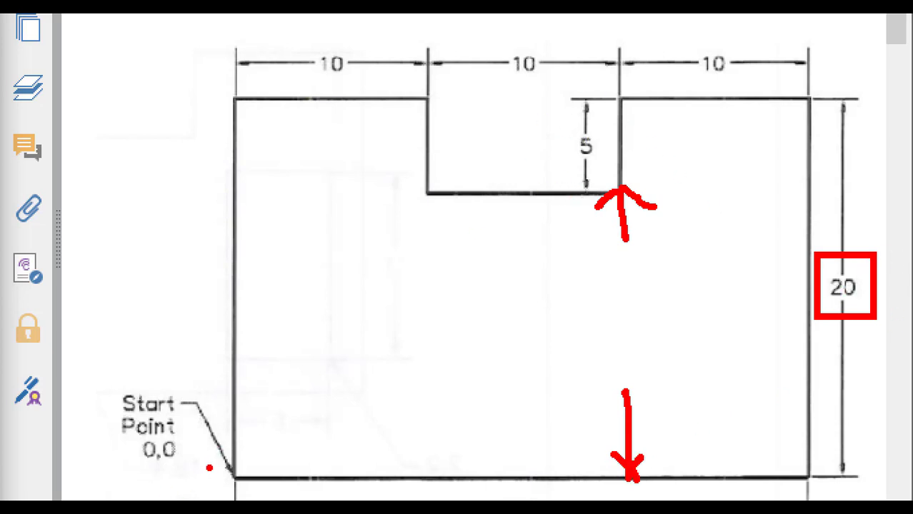
mouse_move(228, 475)
mouse_down()
mouse_move(182, 500)
mouse_move(228, 477)
mouse_up()
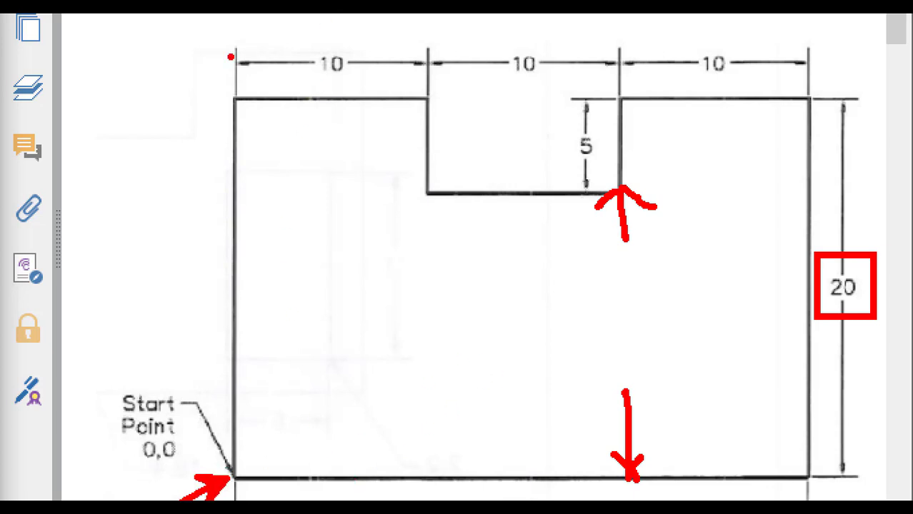
mouse_move(212, 33)
mouse_down()
mouse_move(361, 87)
mouse_move(629, 88)
mouse_up()
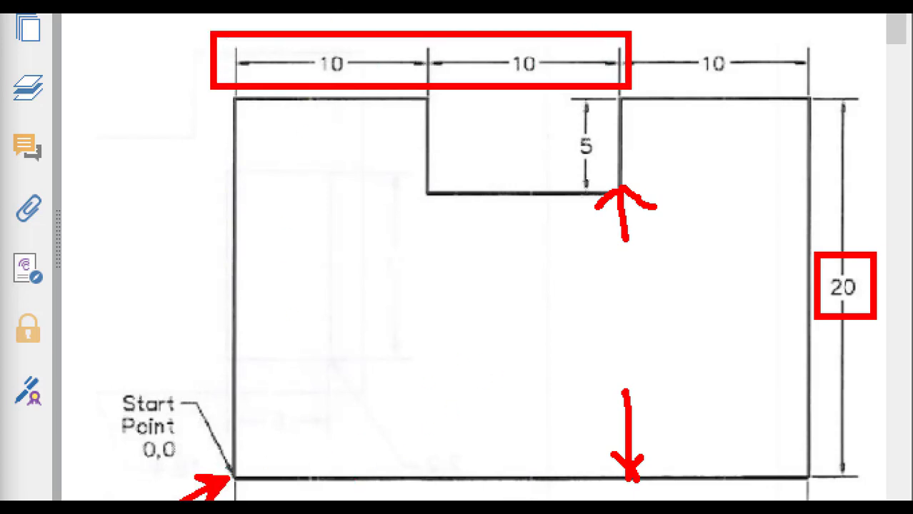
mouse_move(610, 286)
mouse_down()
mouse_move(614, 327)
mouse_move(625, 298)
mouse_move(649, 306)
mouse_move(621, 321)
mouse_up()
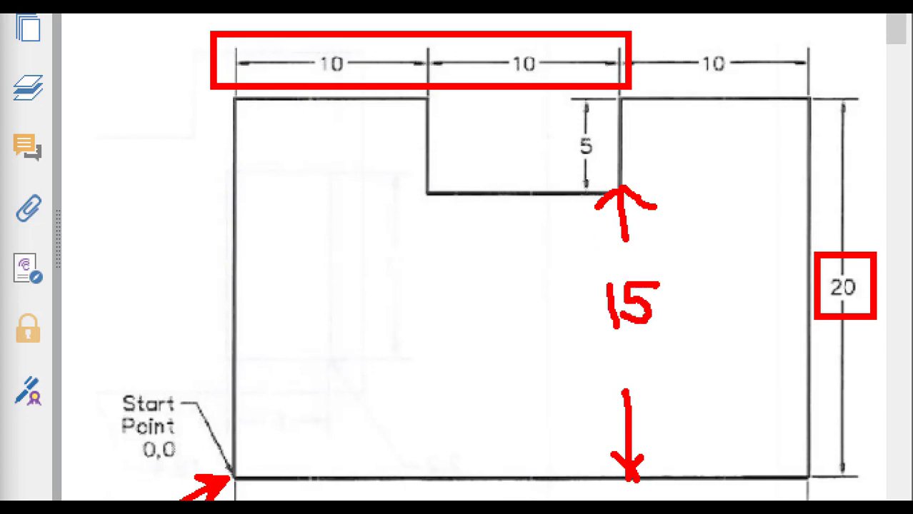
key(Escape)
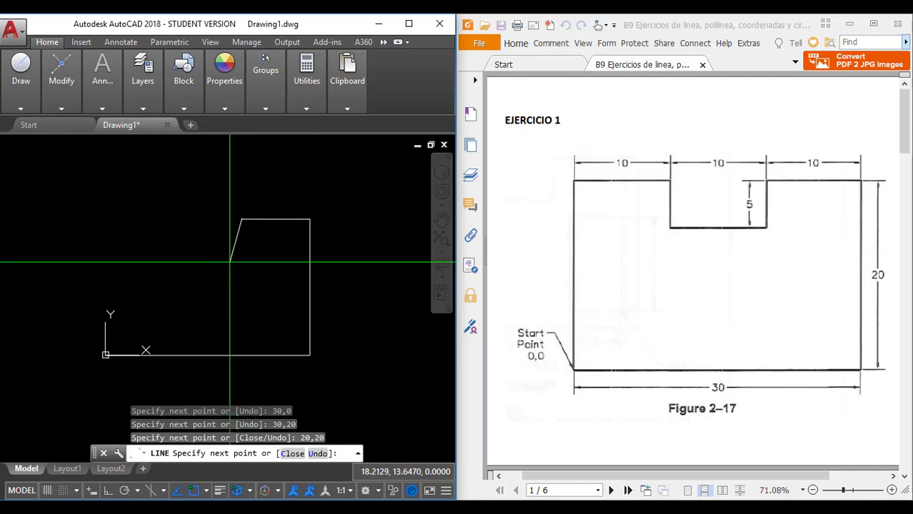
Draw the notch's right side down to 20,15 and its bottom edge across to 10,15.
text(20)
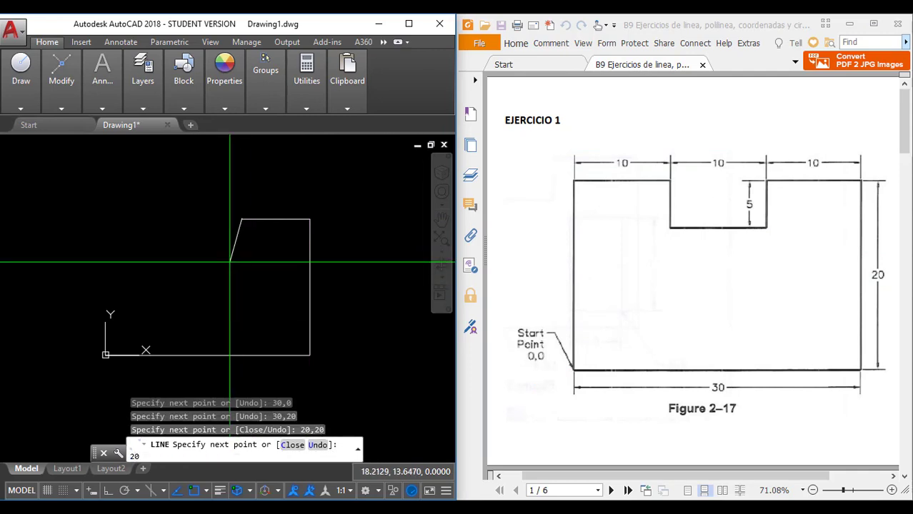
text(,15)
key(Return)
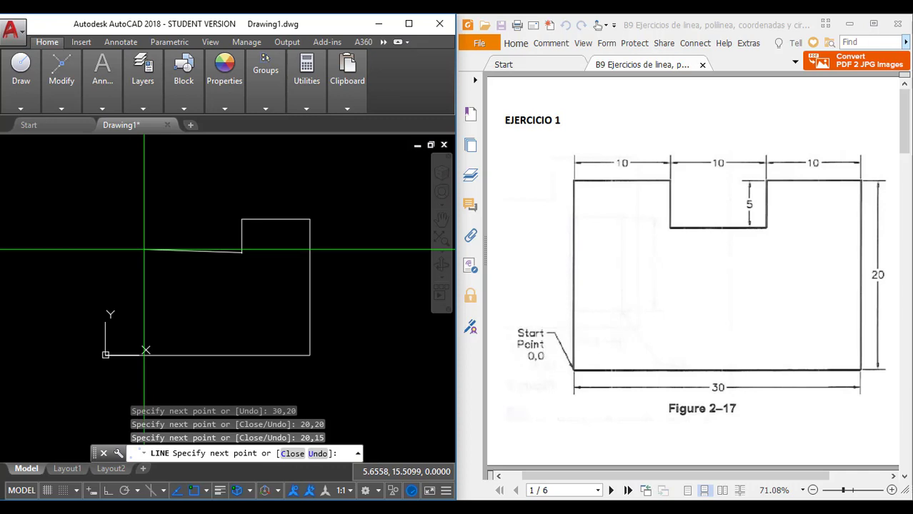
text(0,15)
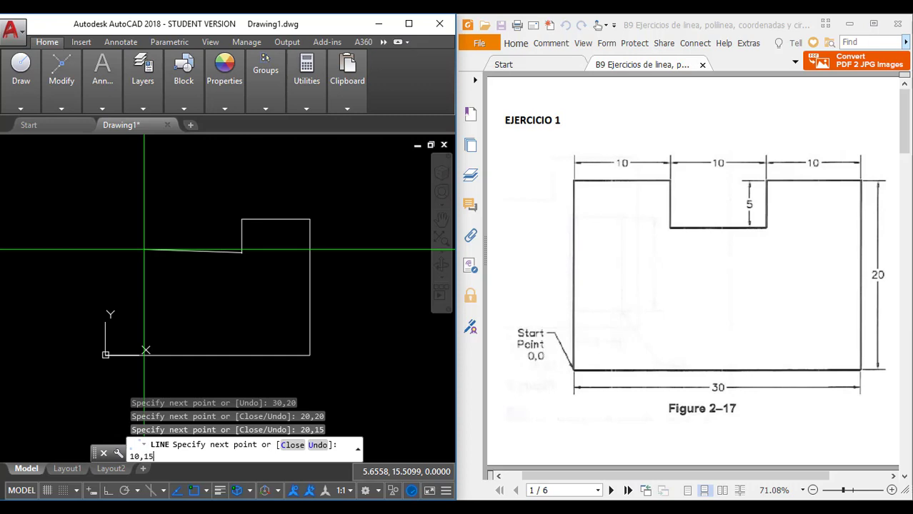
key(Return)
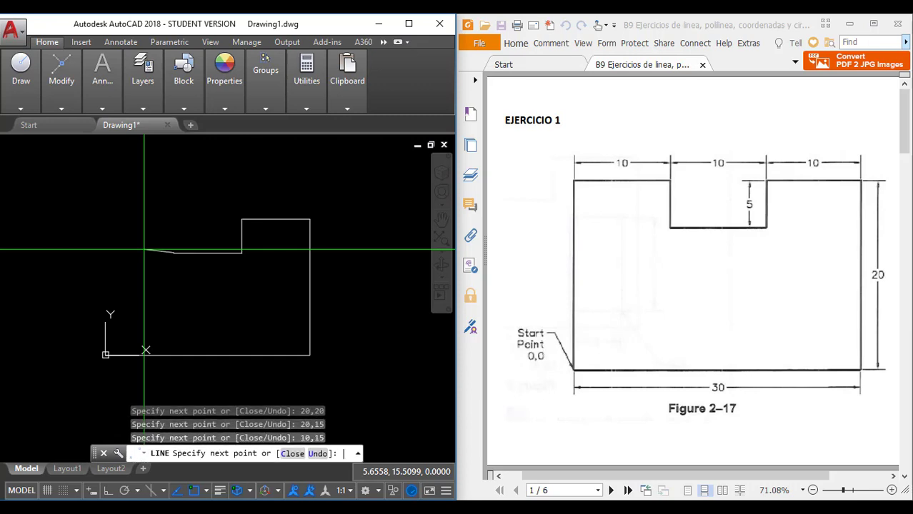
Draw the notch's left side up to 10,20 and the remaining upper edge across to 0,20.
text(10,20)
key(Return)
text(0,20)
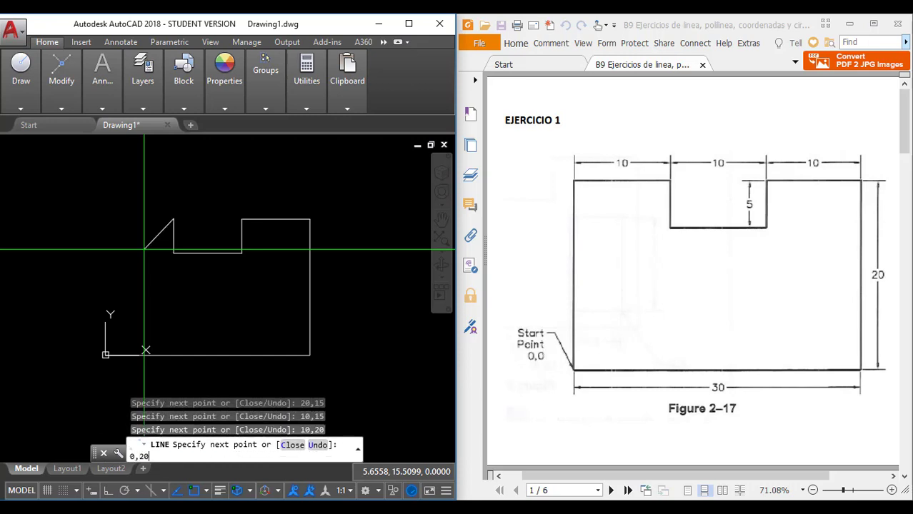
key(Return)
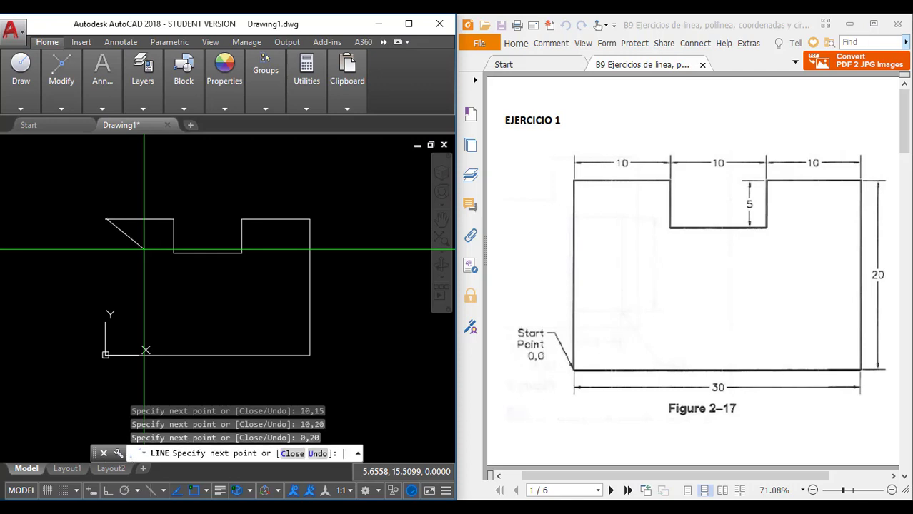
Close the outline by drawing its left edge down to absolute coordinate 0,0 and end the Line command.
text(0,0)
key(Return)
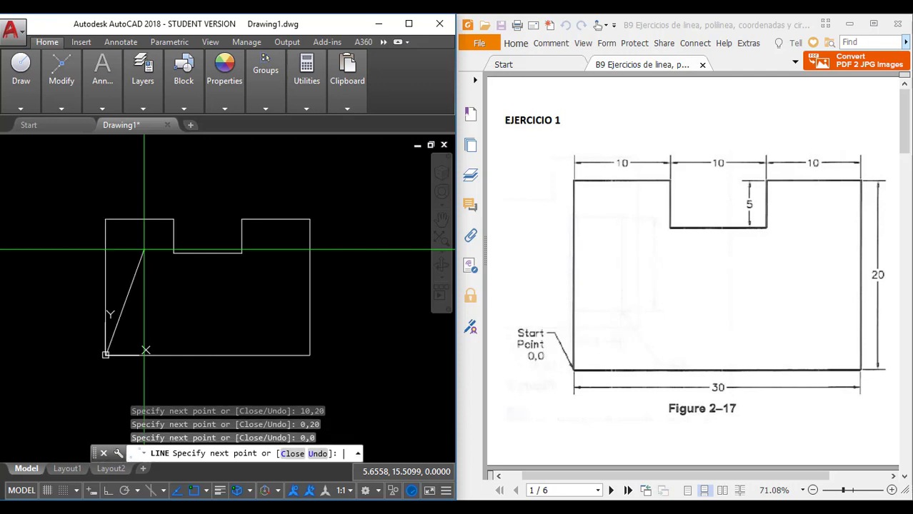
key(Escape)
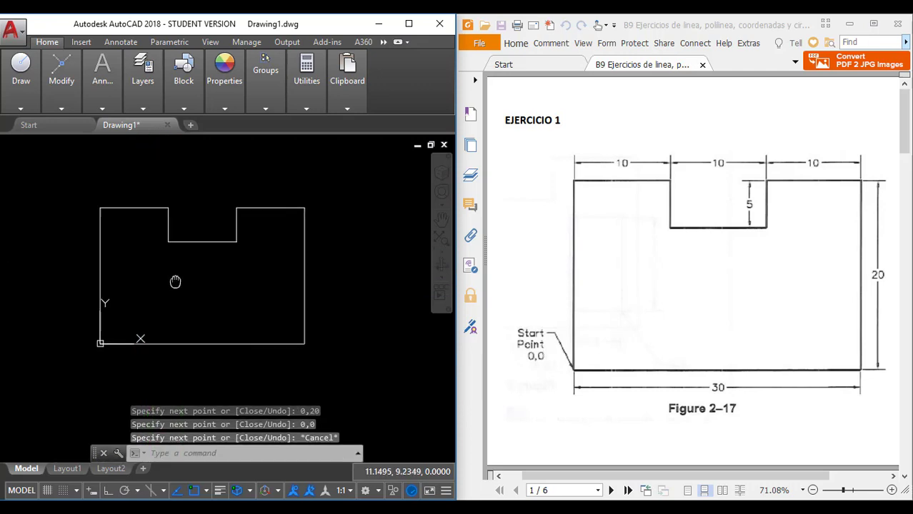
Erase all the lines of the notched outline to clear the drawing.
scroll(193, 315, up, 2)
scroll(178, 279, down, 2)
scroll(192, 279, up, 1)
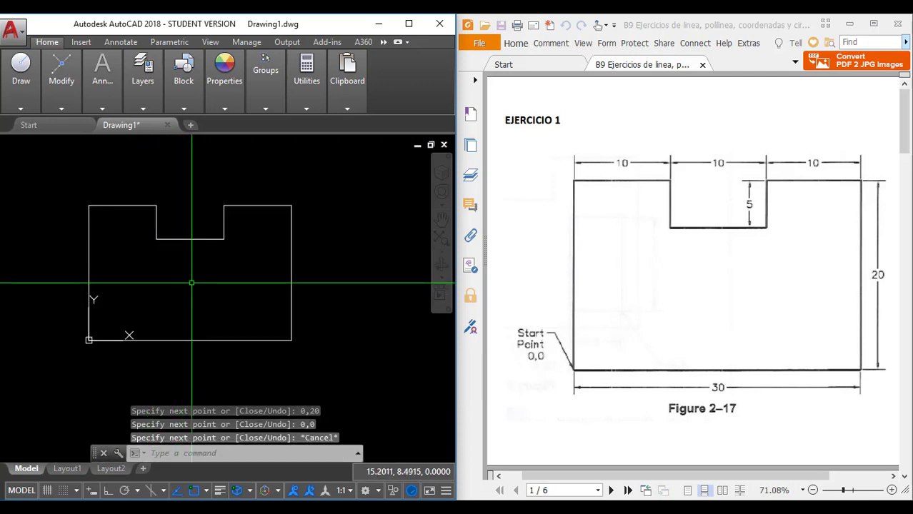
middle_drag(241, 272, 246, 279)
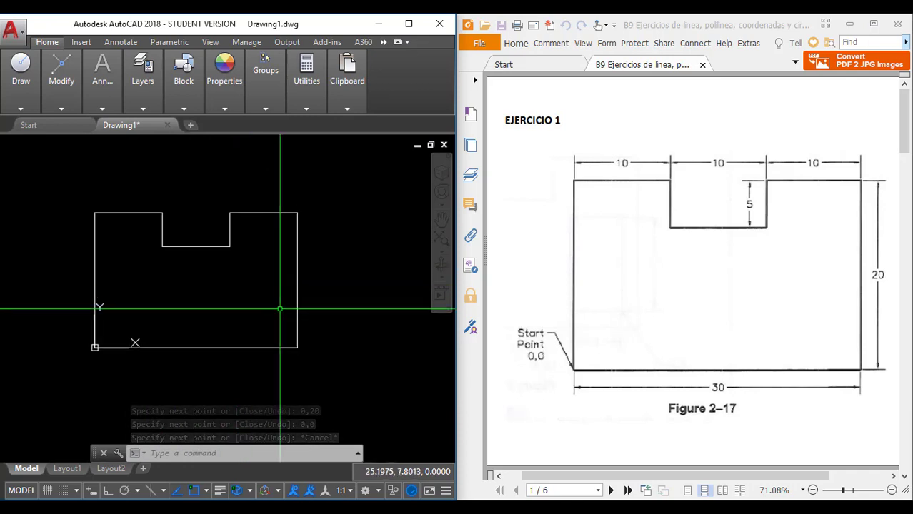
click(336, 365)
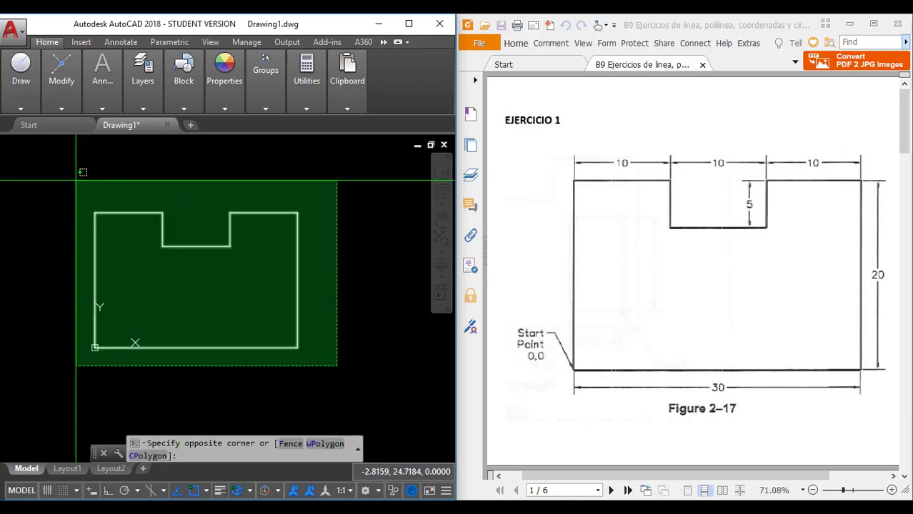
click(100, 224)
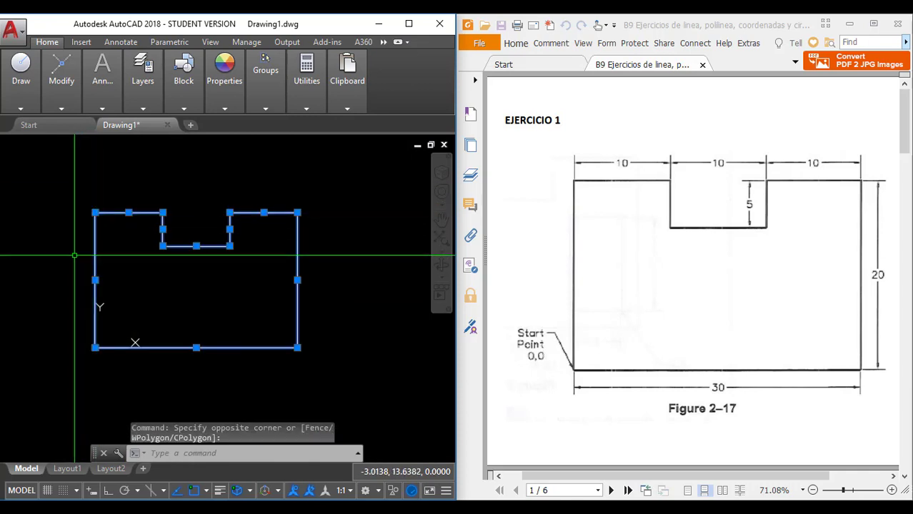
key(Delete)
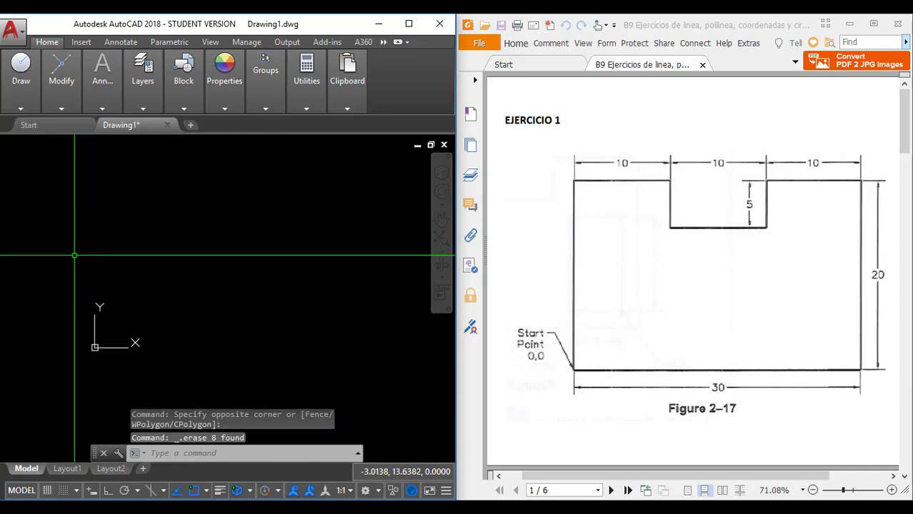
middle_drag(97, 256, 88, 285)
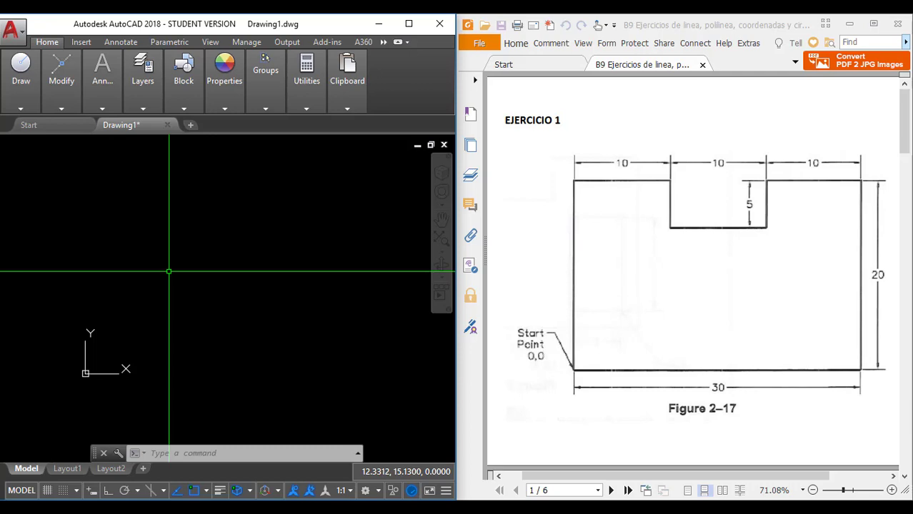
text(l)
key(Return)
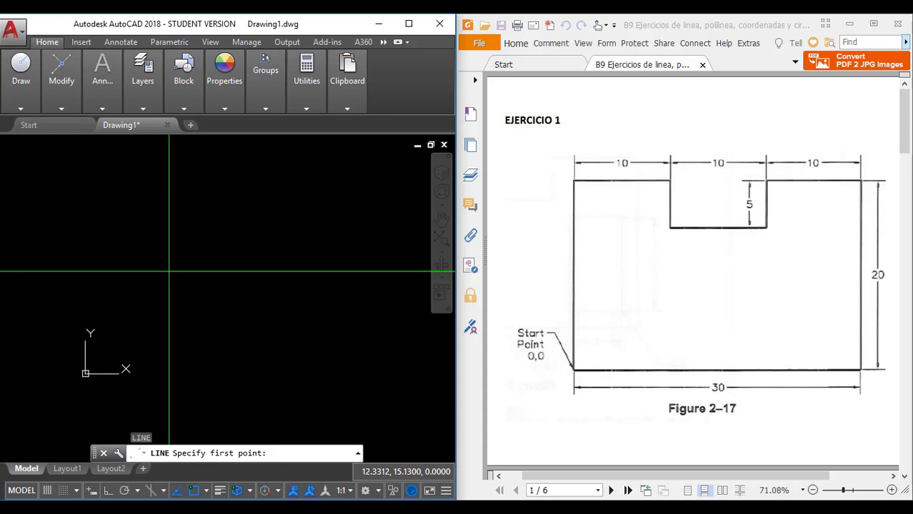
text(0,0)
key(Return)
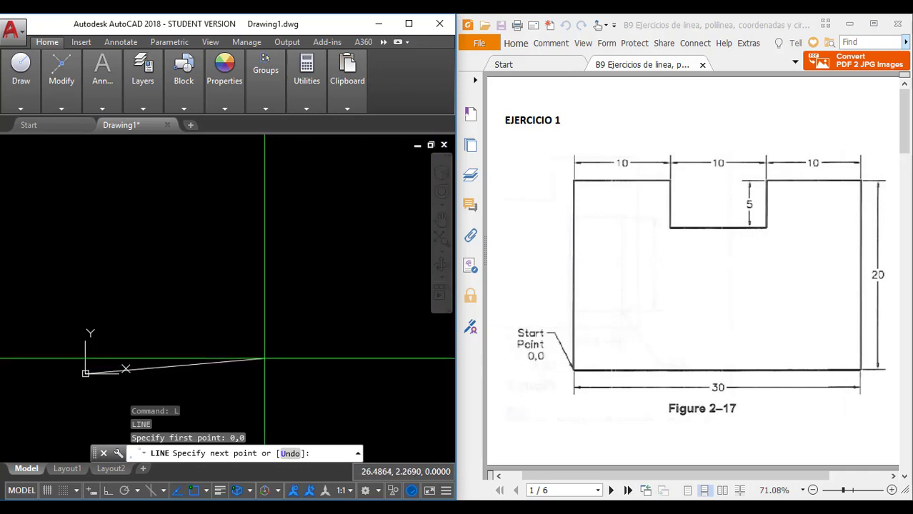
middle_drag(264, 358, 192, 344)
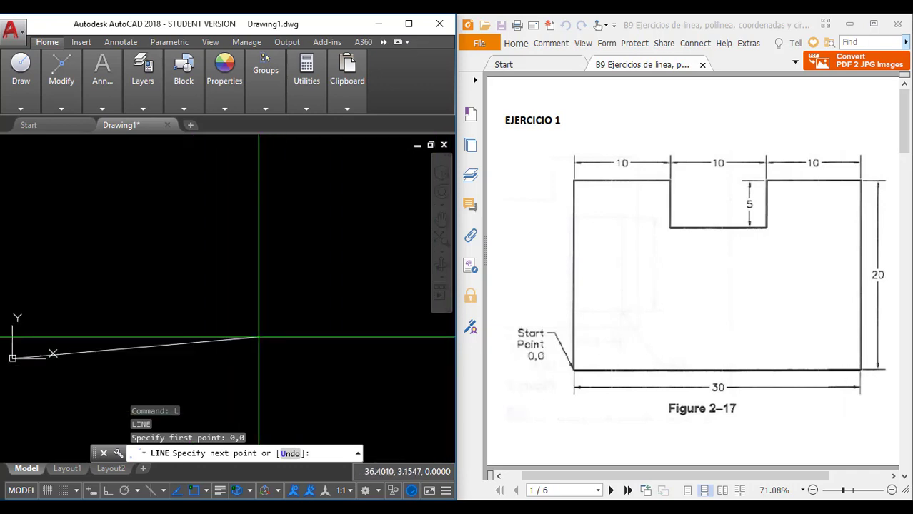
middle_drag(259, 338, 286, 344)
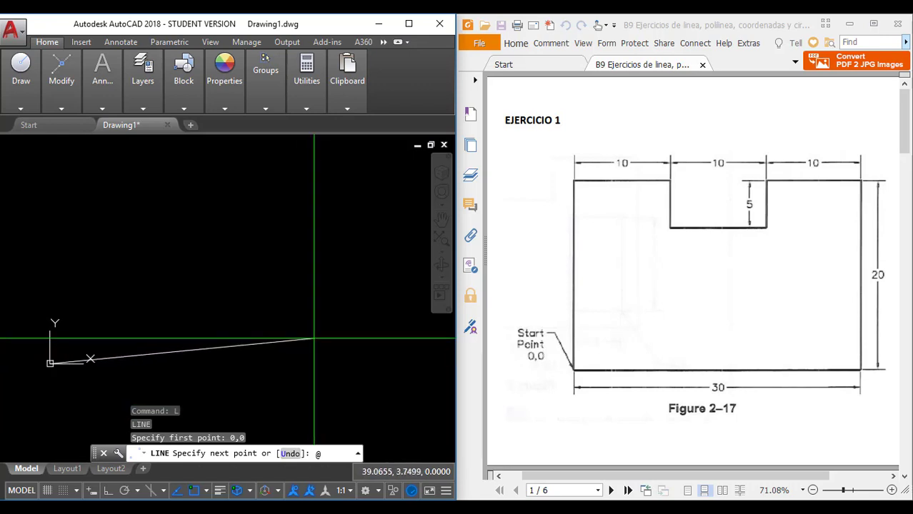
text(30)
text(,0)
key(Return)
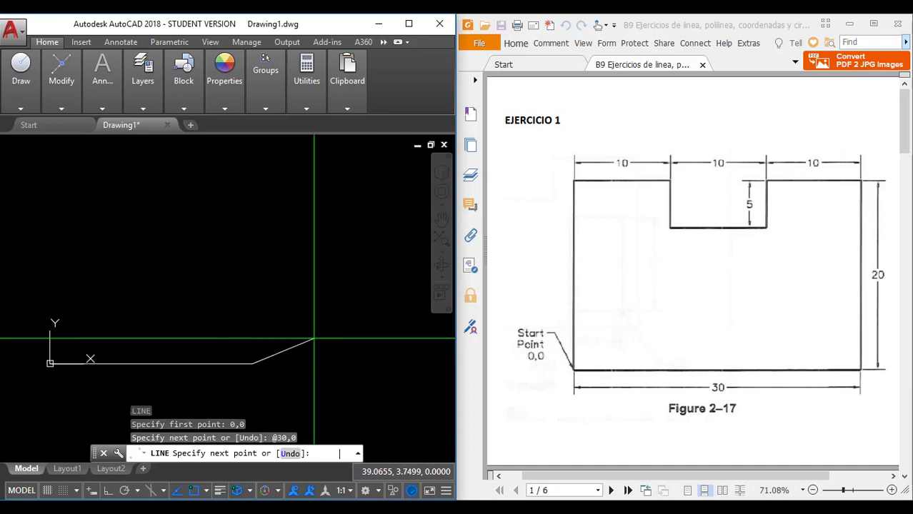
middle_drag(255, 305, 250, 302)
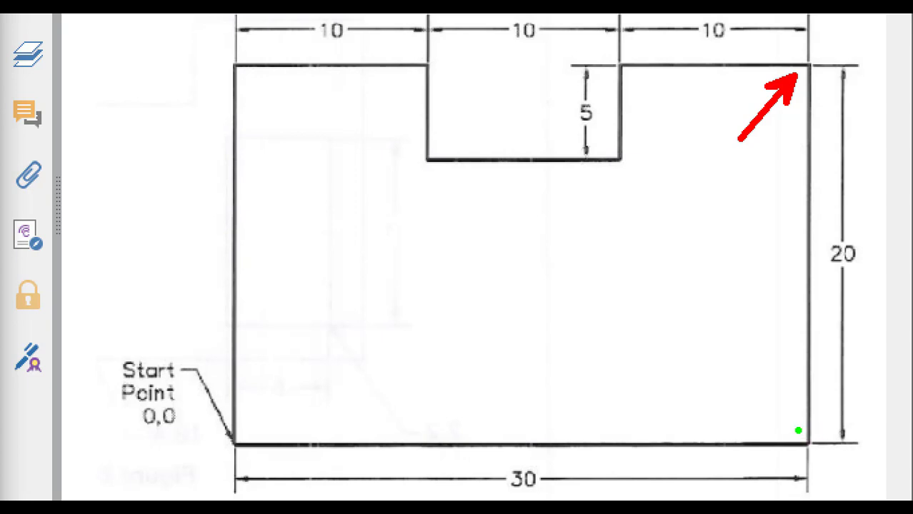
drag(798, 432, 699, 365)
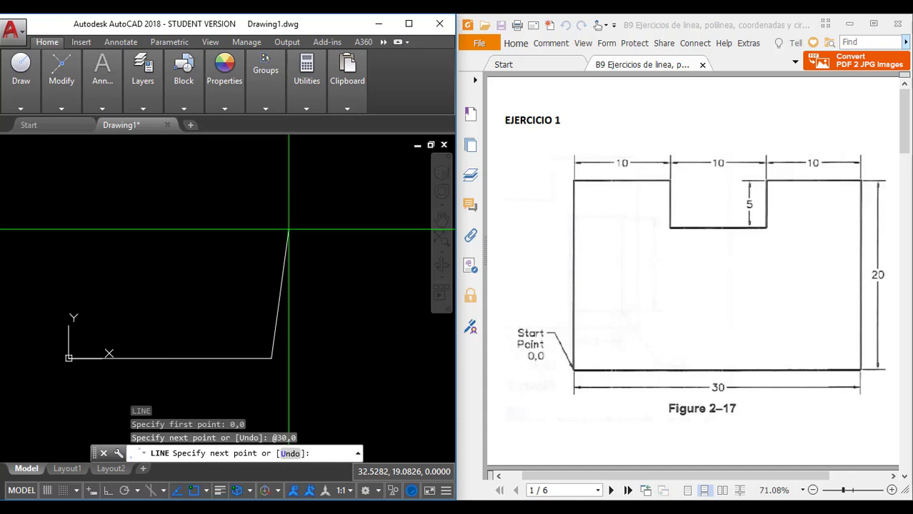
key(alt)
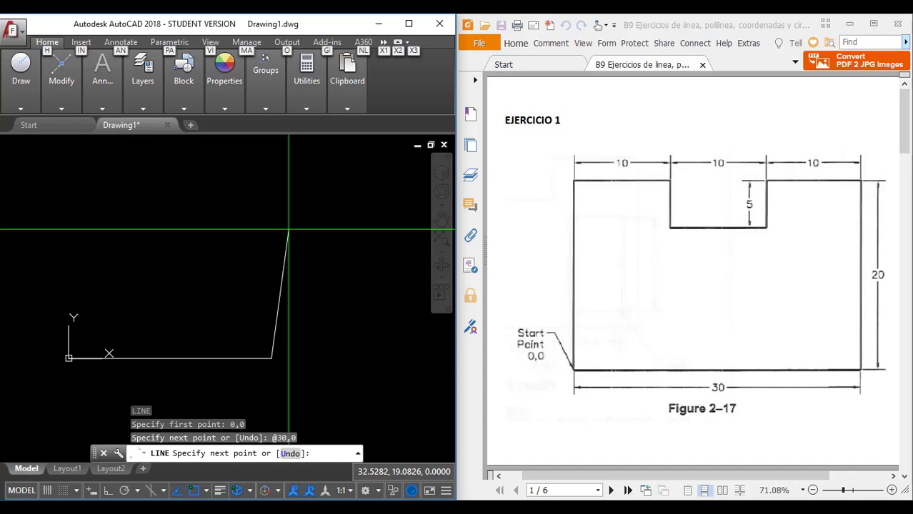
click(289, 231)
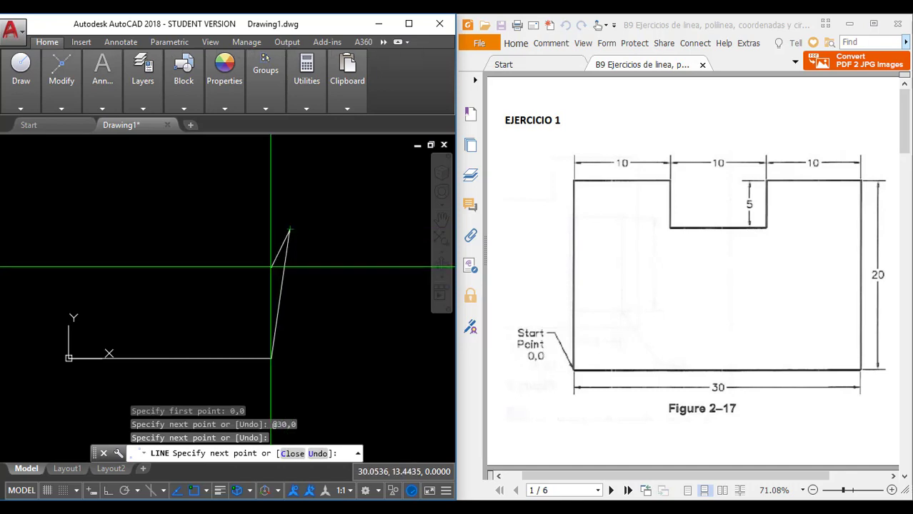
text(u)
key(Return)
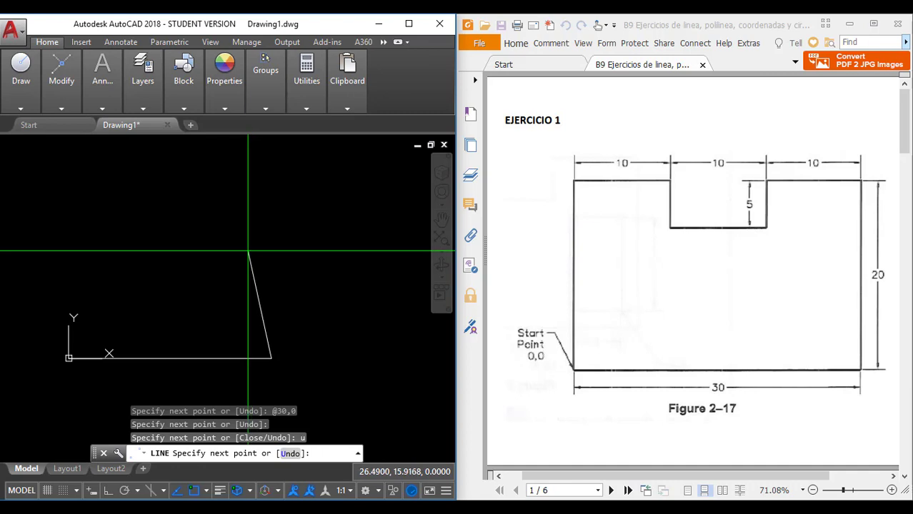
Draw the right edge with relative coordinate @0,20 and the upper edge right of the notch with @-10,0.
text(@0,20)
key(Return)
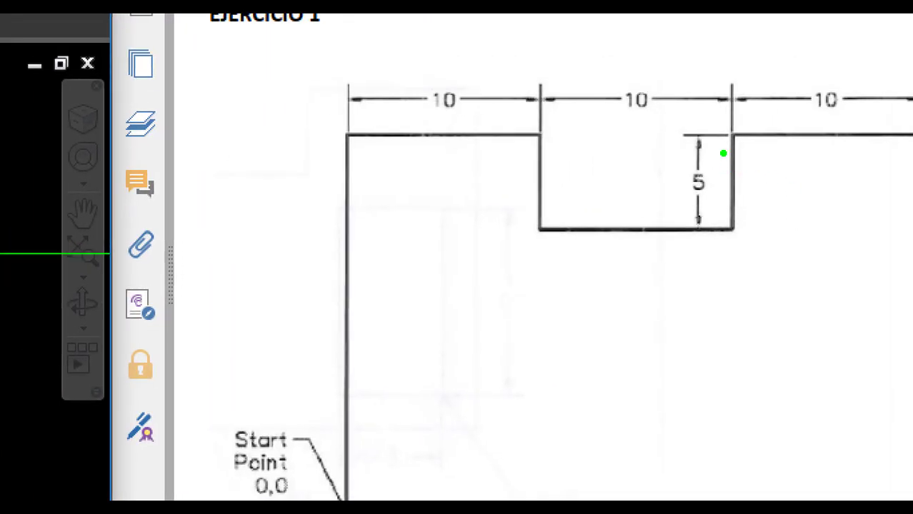
drag(723, 147, 623, 228)
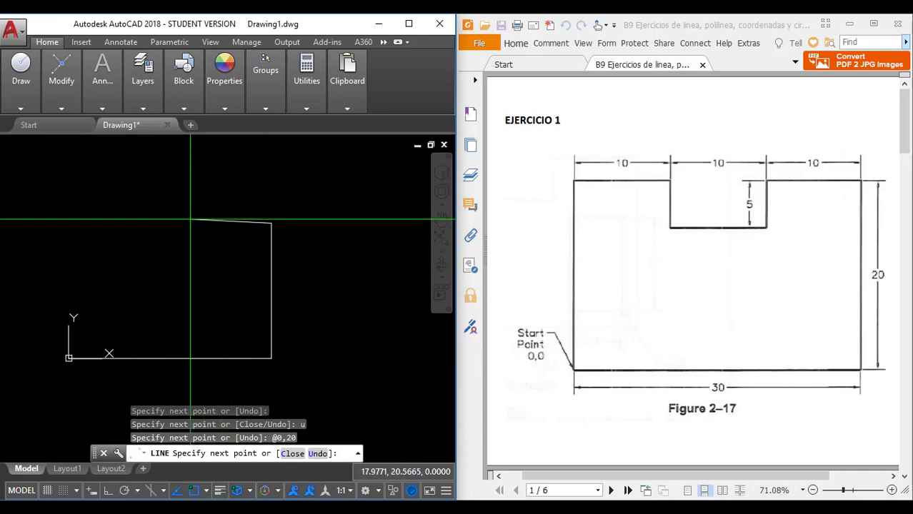
text(@-10)
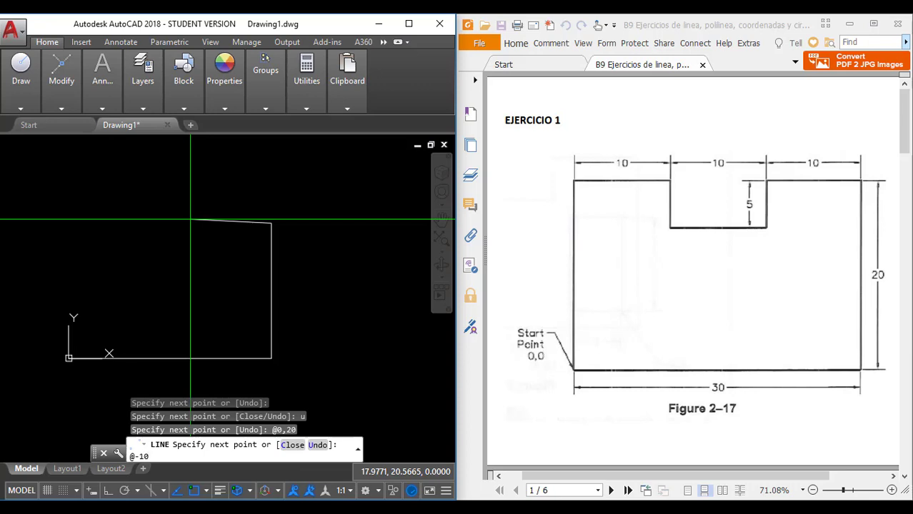
text(,0)
key(Return)
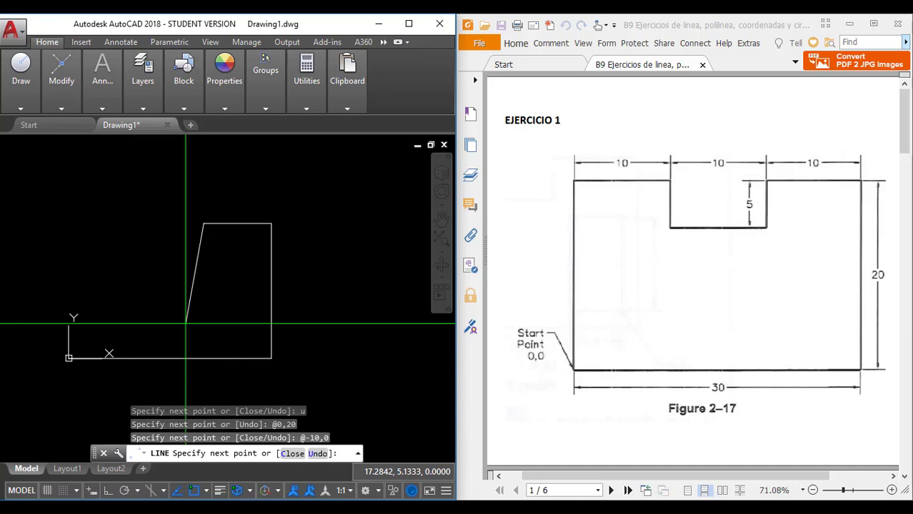
Draw the notch's right side with relative coordinate @0,-5 and its bottom edge with @-10,0.
text(@-5)
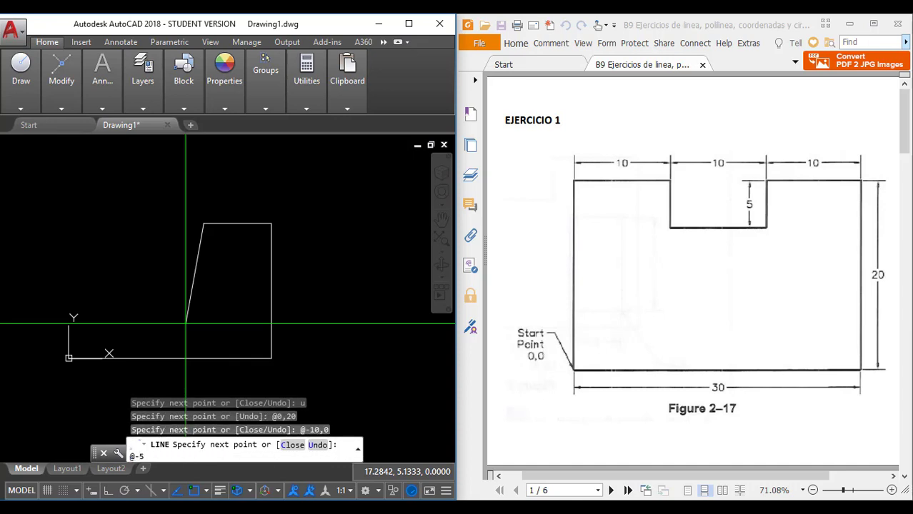
key(BackSpace)
key(BackSpace)
text(0,-5)
key(Return)
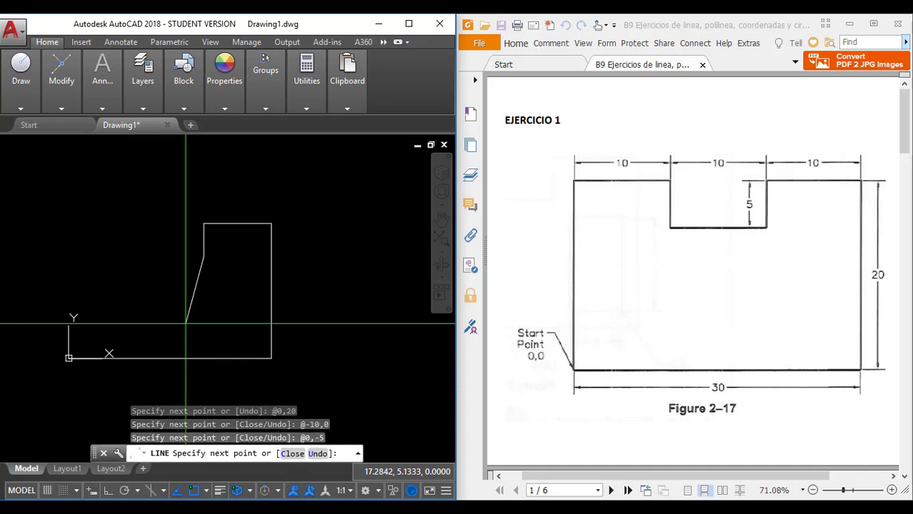
text(@-)
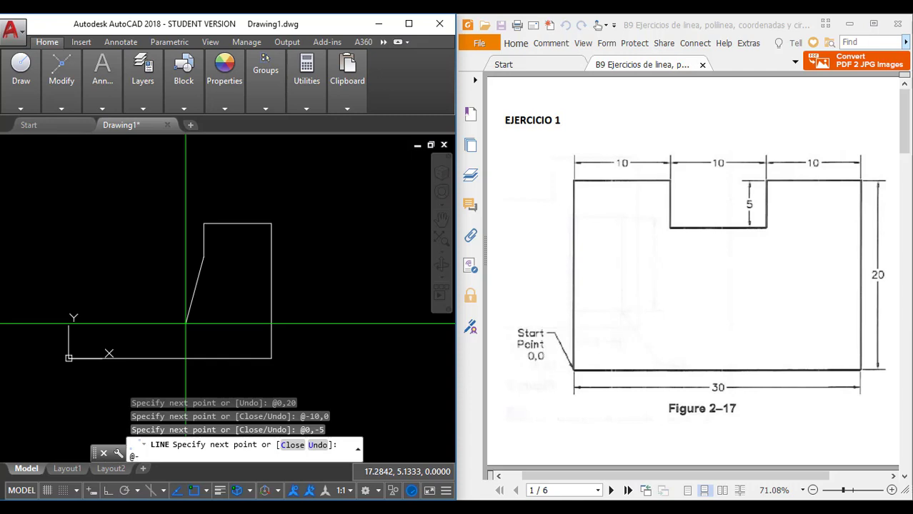
text(10,0)
key(Return)
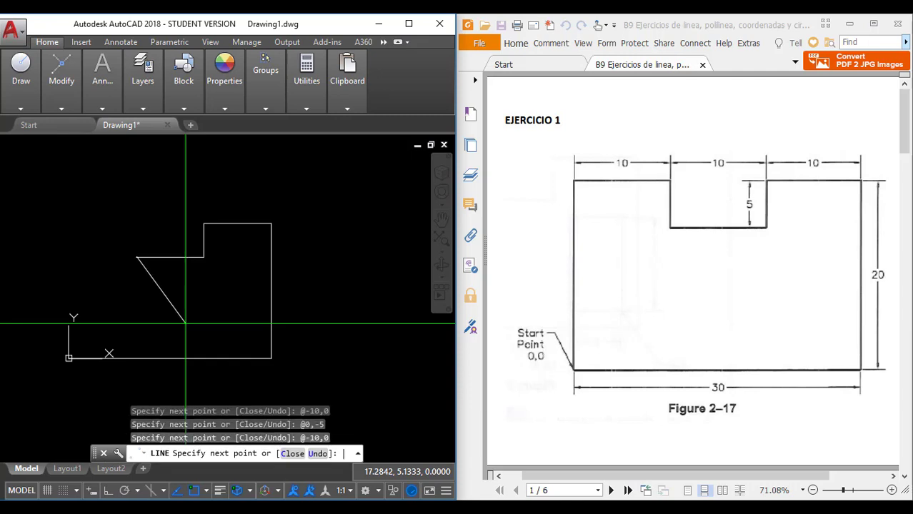
Draw the notch's left side with relative coordinate @0,5 and the remaining upper edge with @-10,0.
text(@5)
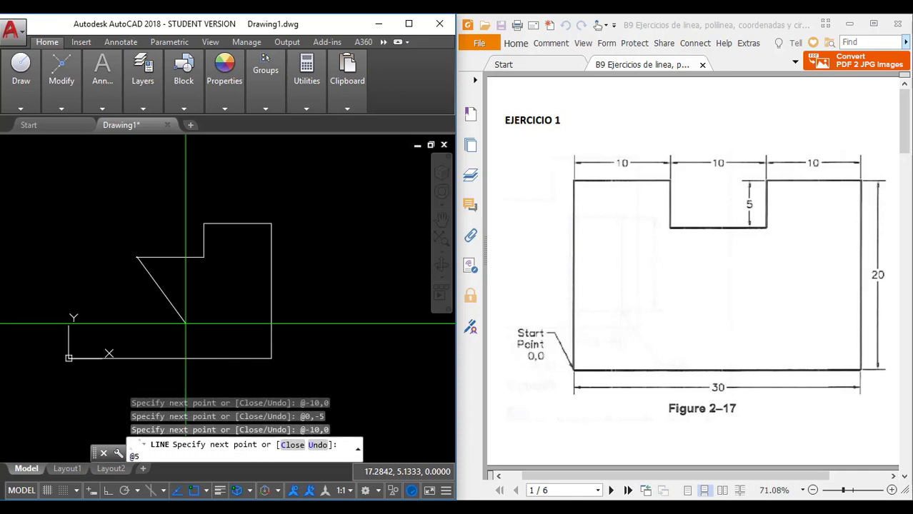
key(BackSpace)
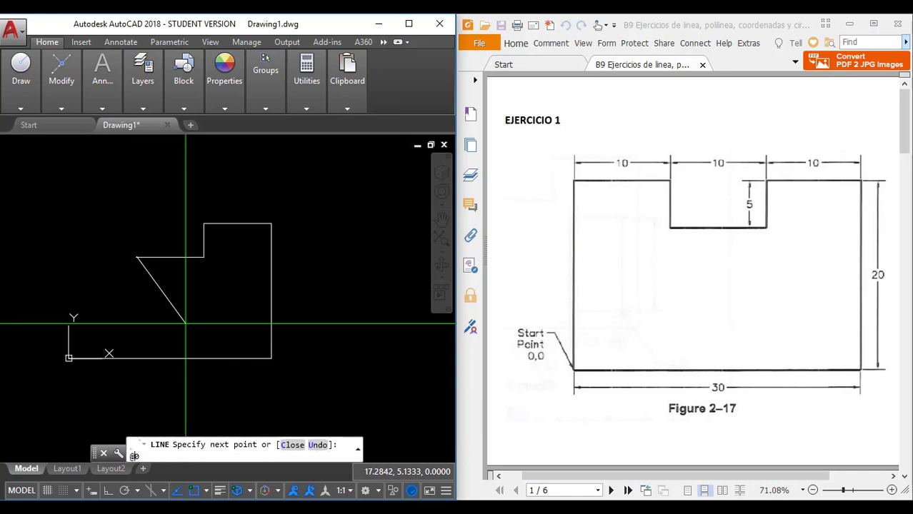
text(0,5)
key(Return)
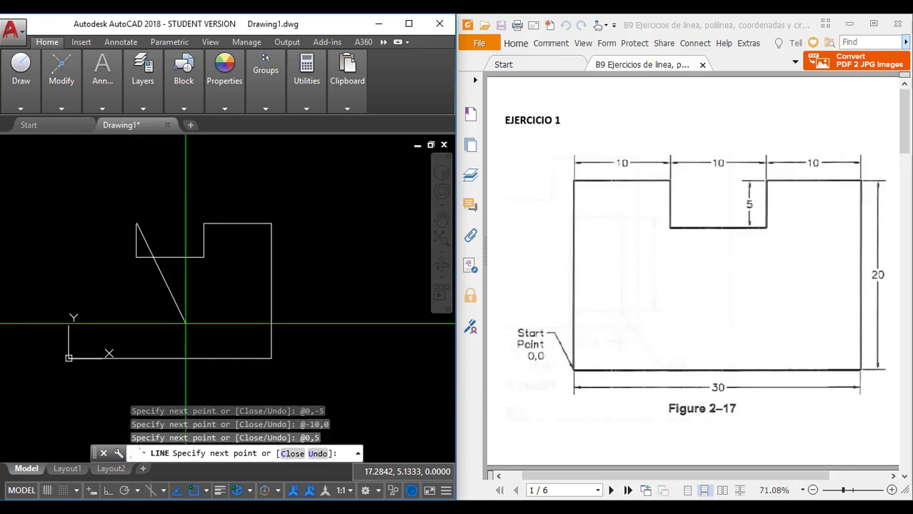
text(@-1)
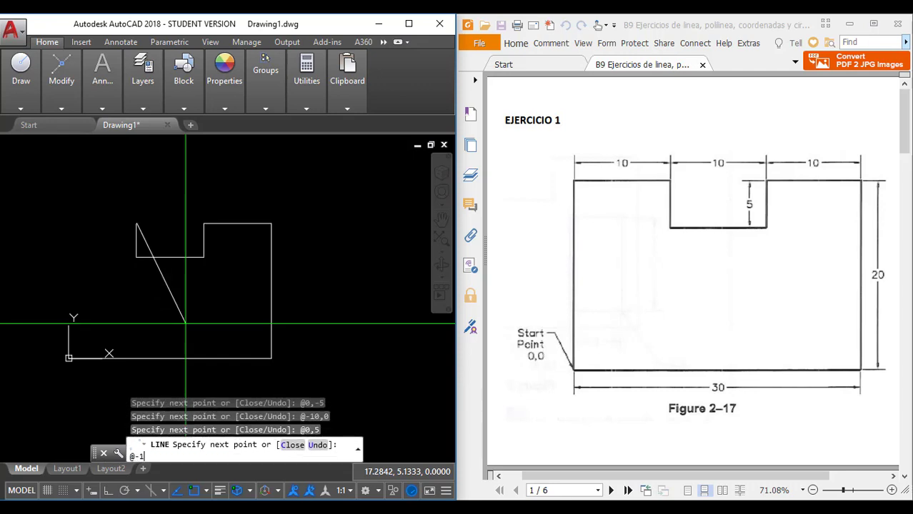
text(0,0)
key(Return)
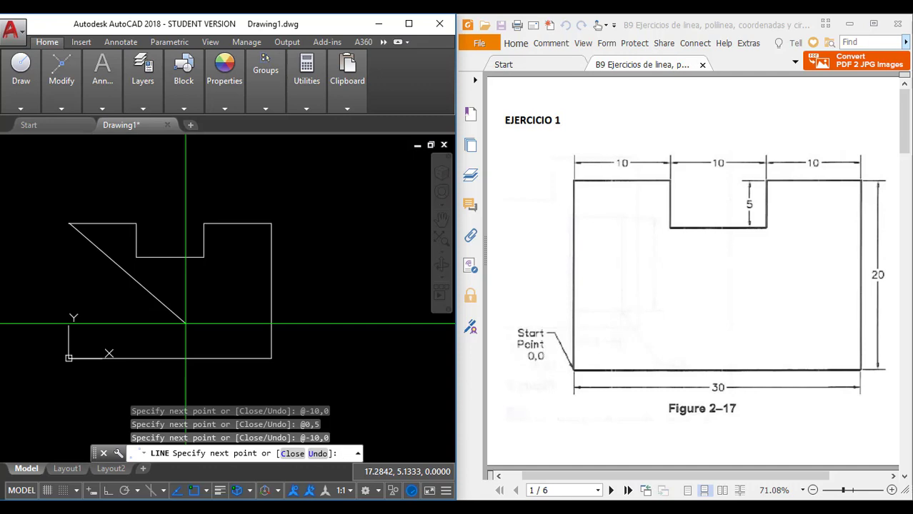
Close the outline by drawing its left edge with relative coordinate @0,-20 and end the Line command.
text(@0,-20)
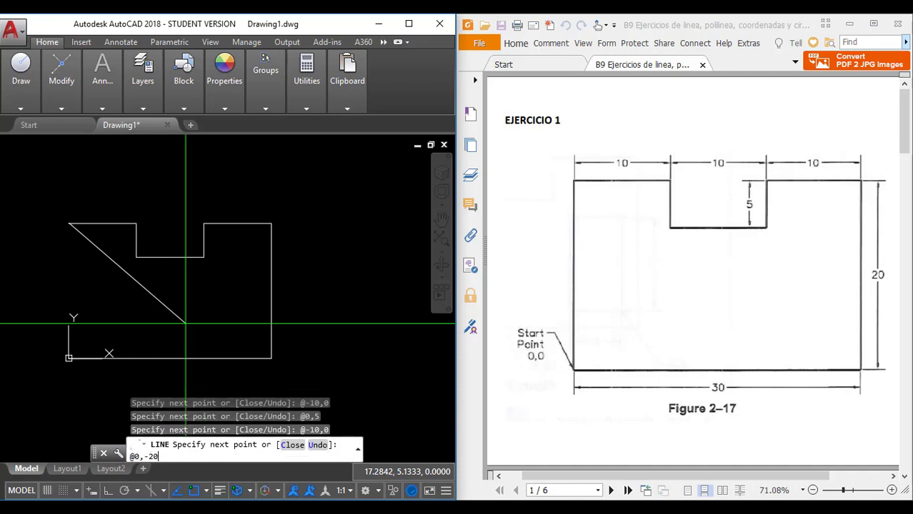
key(Return)
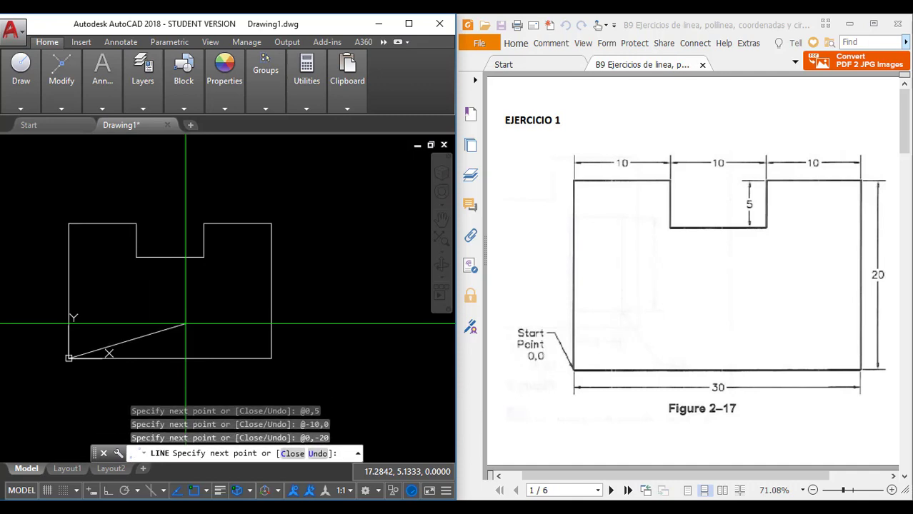
key(Return)
Erase the whole outline drawn with relative coordinates.
middle_drag(167, 303, 217, 297)
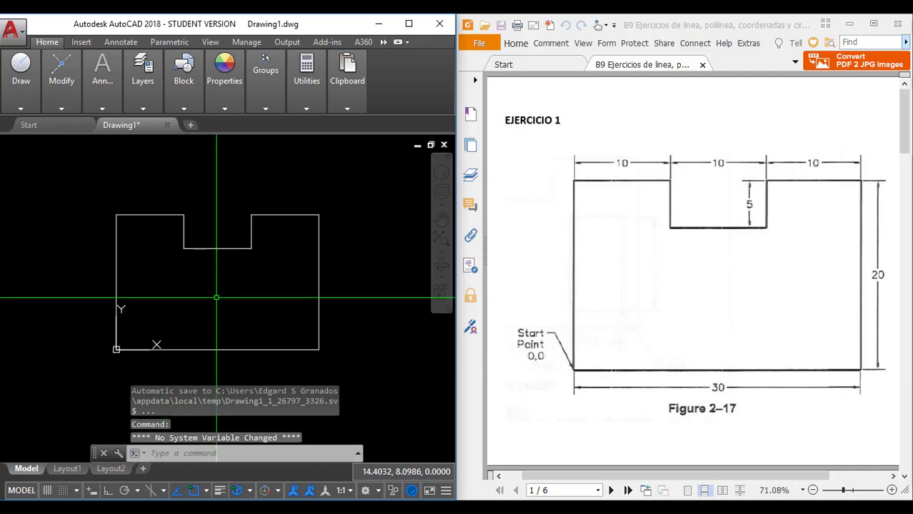
click(348, 355)
click(108, 201)
key(Delete)
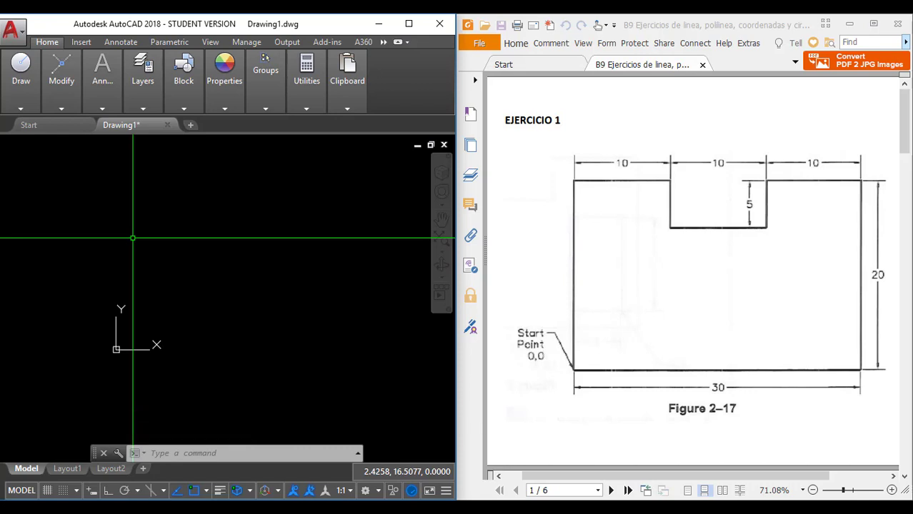
Start a line at 0,0 and draw the outline's bottom edge with absolute polar coordinate 30<0.
middle_drag(168, 274, 155, 275)
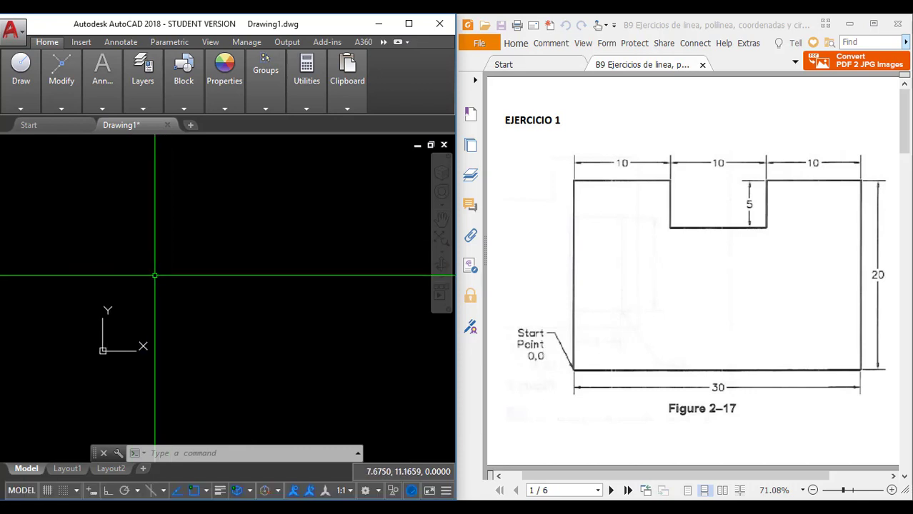
text(l)
key(Return)
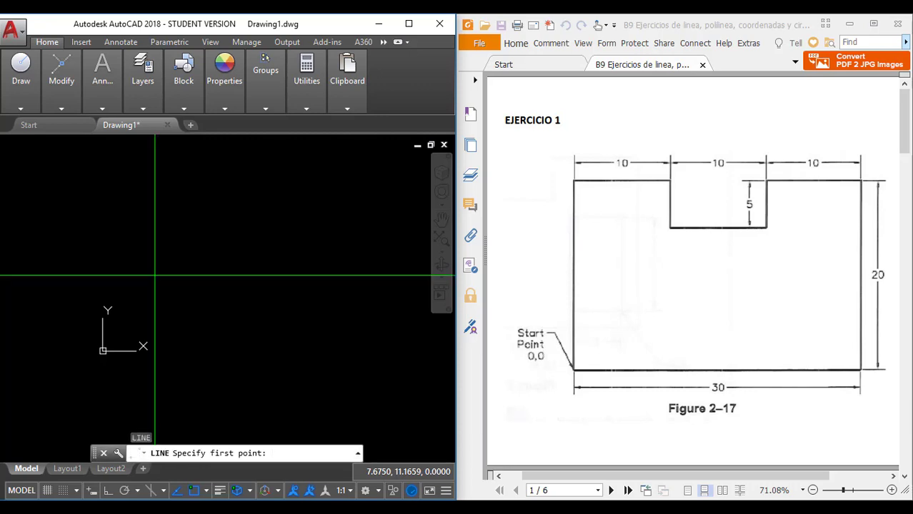
text(0,0)
key(Return)
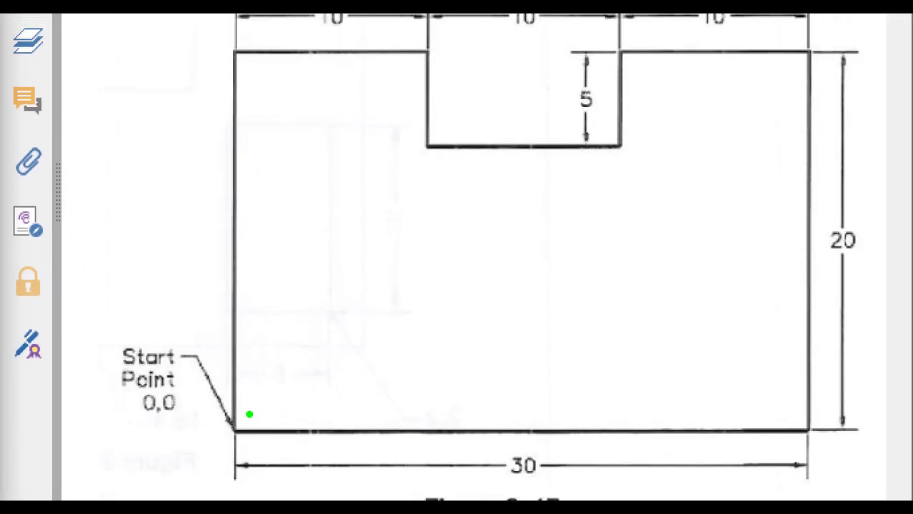
click(249, 415)
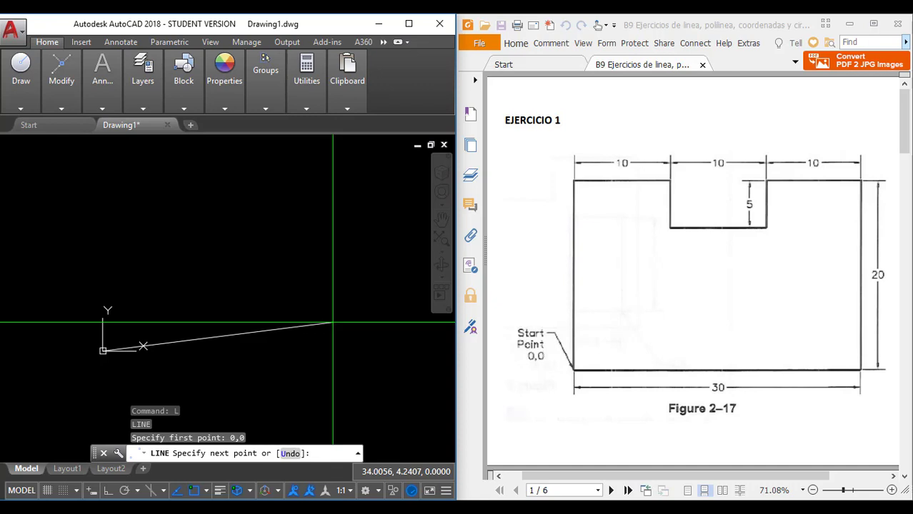
text(30<)
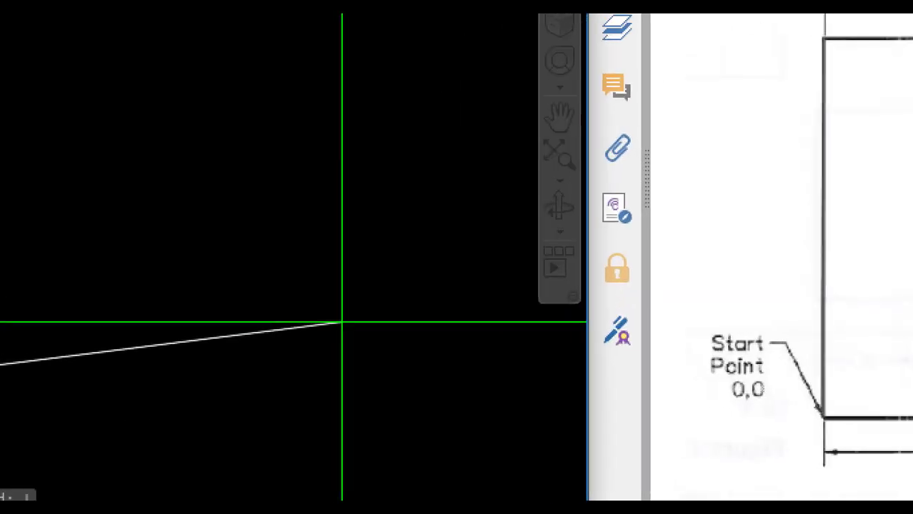
text(0)
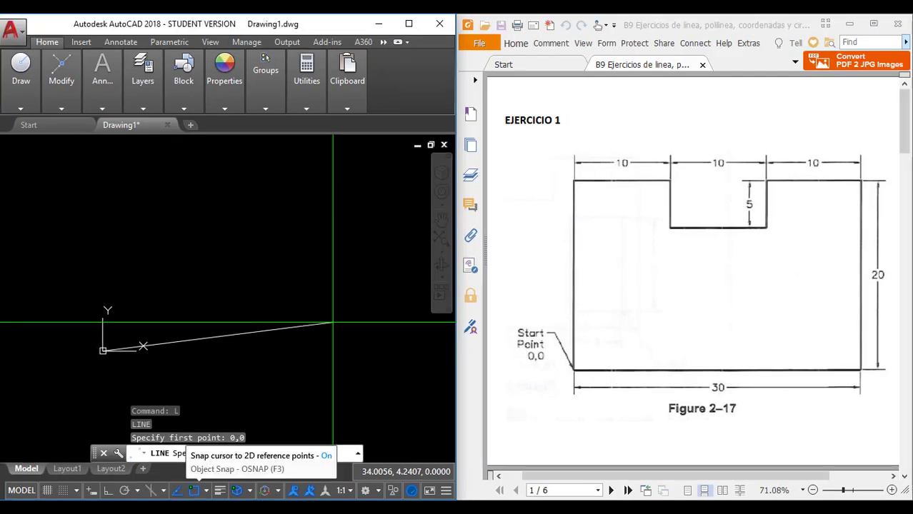
key(Return)
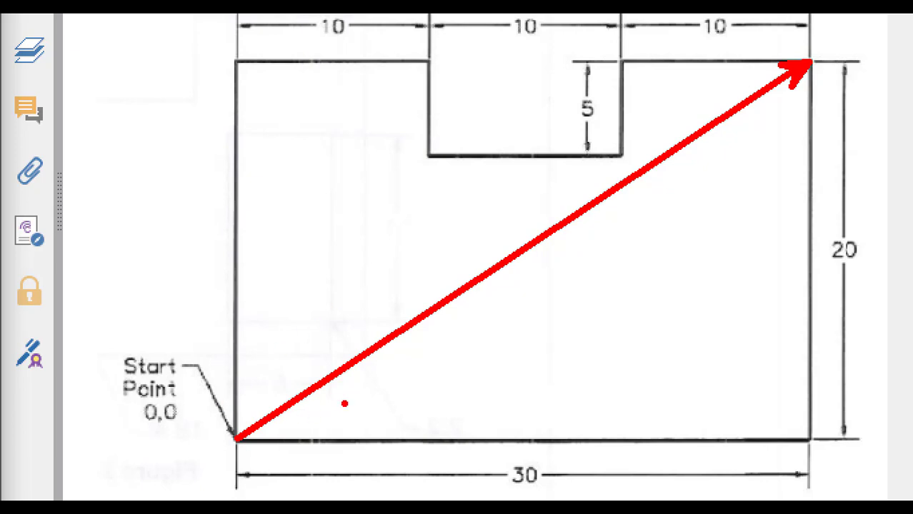
drag(334, 383, 333, 438)
mouse_move(350, 386)
mouse_down()
mouse_move(363, 400)
mouse_move(349, 420)
mouse_up()
mouse_move(377, 390)
mouse_down()
mouse_move(409, 399)
mouse_move(373, 419)
mouse_up()
click(429, 381)
mouse_move(463, 373)
mouse_down()
mouse_move(458, 406)
mouse_move(477, 387)
mouse_up()
click(479, 370)
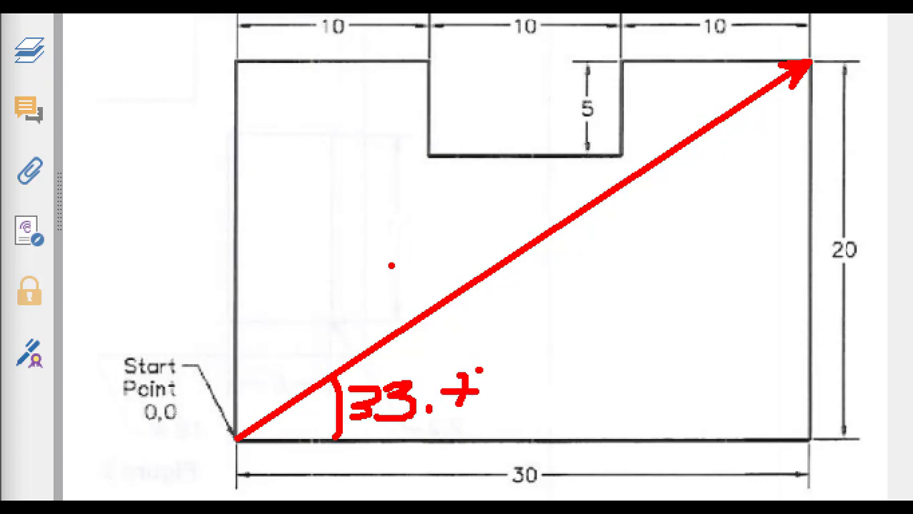
mouse_move(386, 263)
mouse_down()
mouse_move(402, 261)
mouse_move(397, 296)
mouse_move(389, 295)
mouse_up()
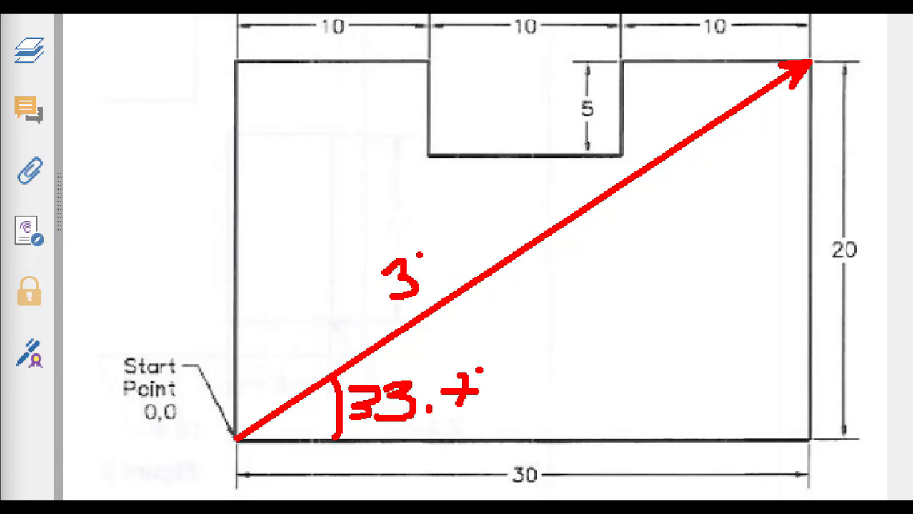
mouse_move(429, 266)
mouse_down()
mouse_move(447, 270)
mouse_move(440, 262)
mouse_up()
click(465, 262)
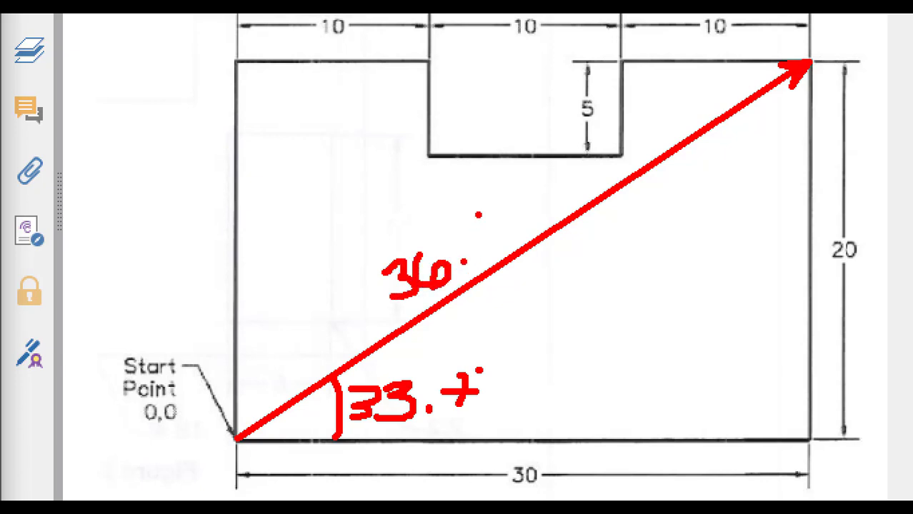
mouse_move(473, 214)
mouse_down()
mouse_move(496, 243)
mouse_move(477, 216)
mouse_move(507, 236)
mouse_move(508, 226)
mouse_up()
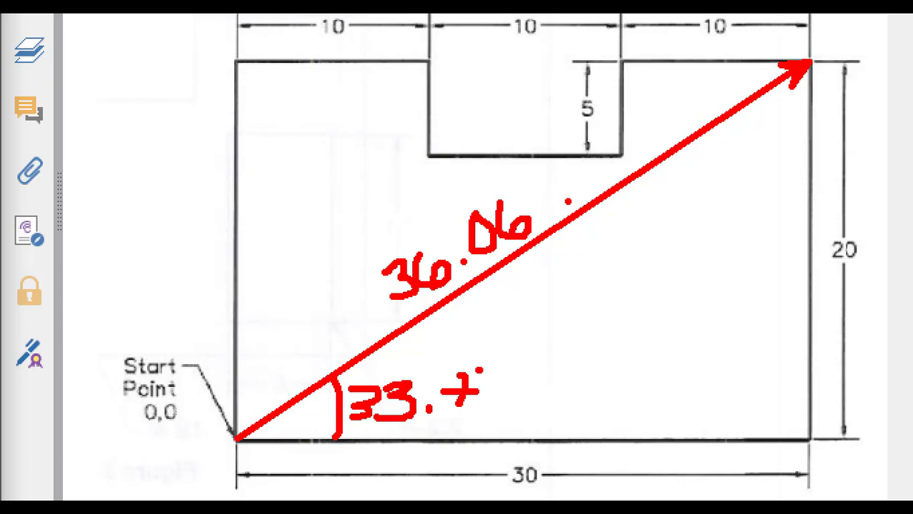
click(546, 212)
key(Escape)
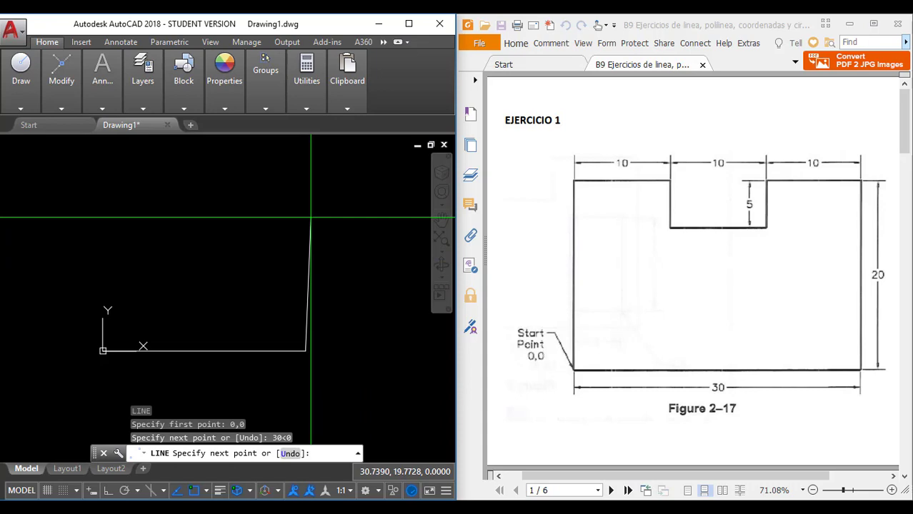
Draw the outline's right edge with absolute polar coordinate 36.06<33.7 and end the Line command.
text(36.06<33.7)
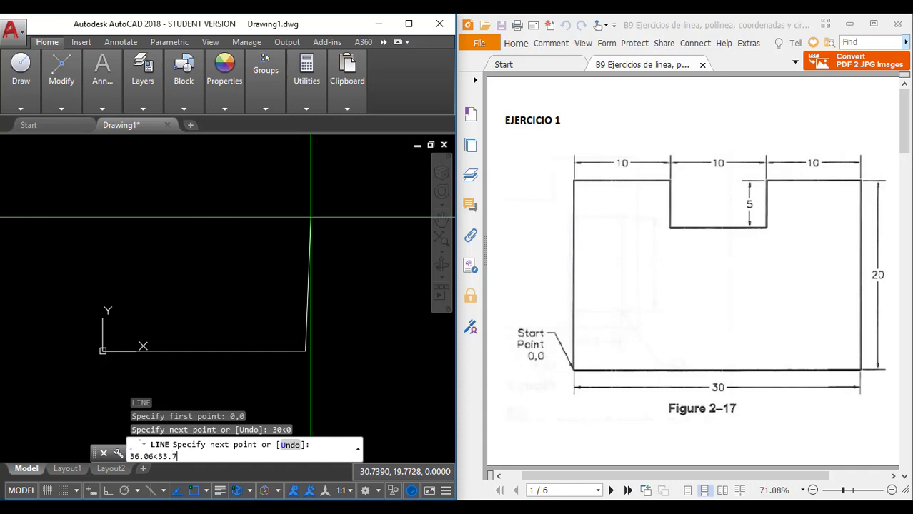
key(Return)
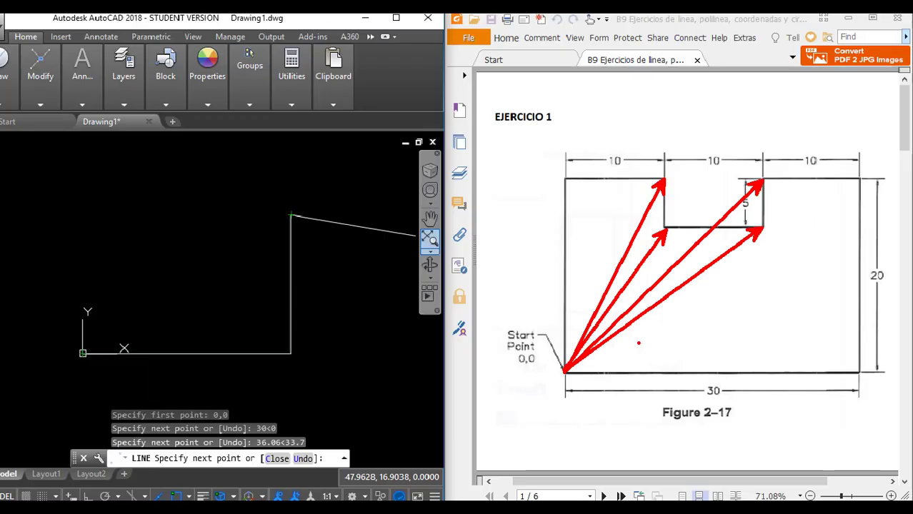
key(Escape)
Erase the bottom and right edges drawn with absolute polar coordinates.
click(325, 364)
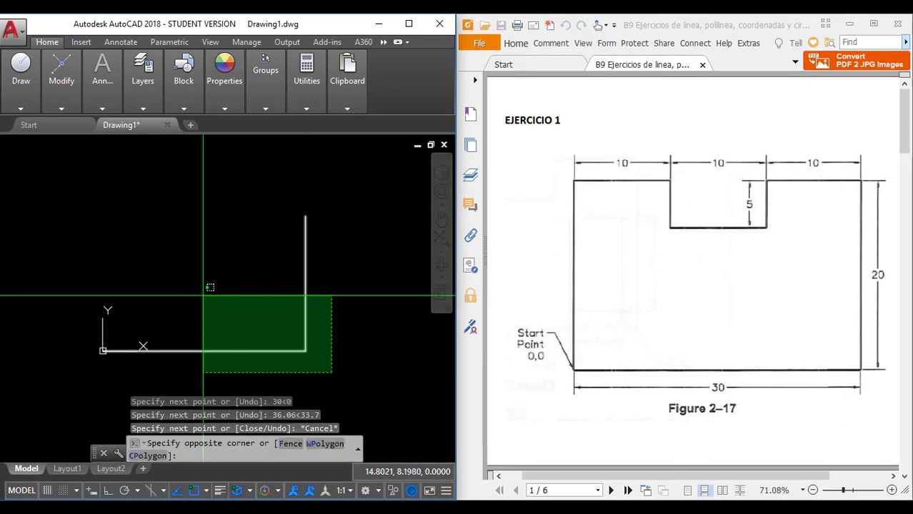
click(166, 278)
key(Delete)
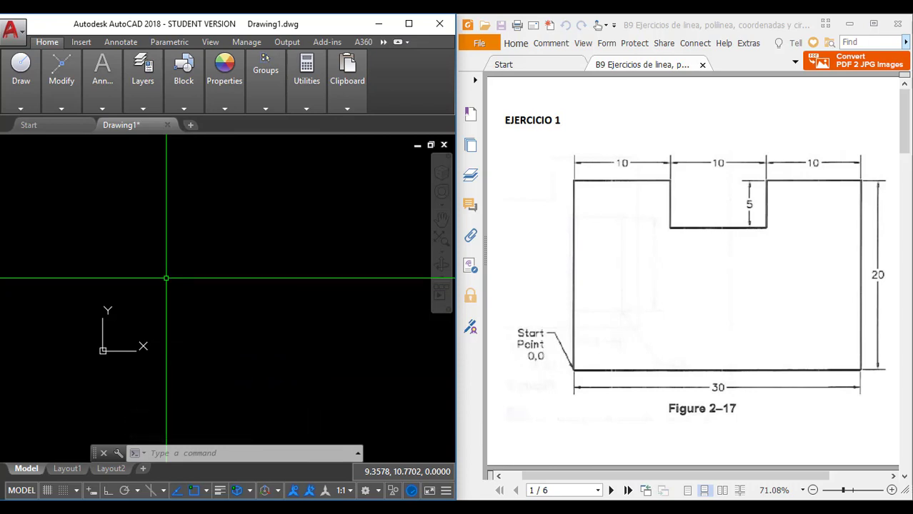
middle_drag(167, 296, 149, 295)
text(l)
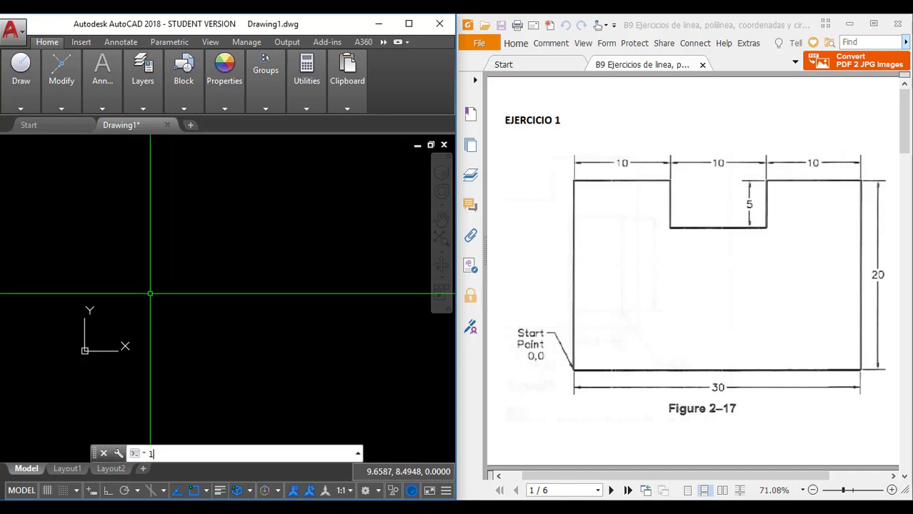
key(Return)
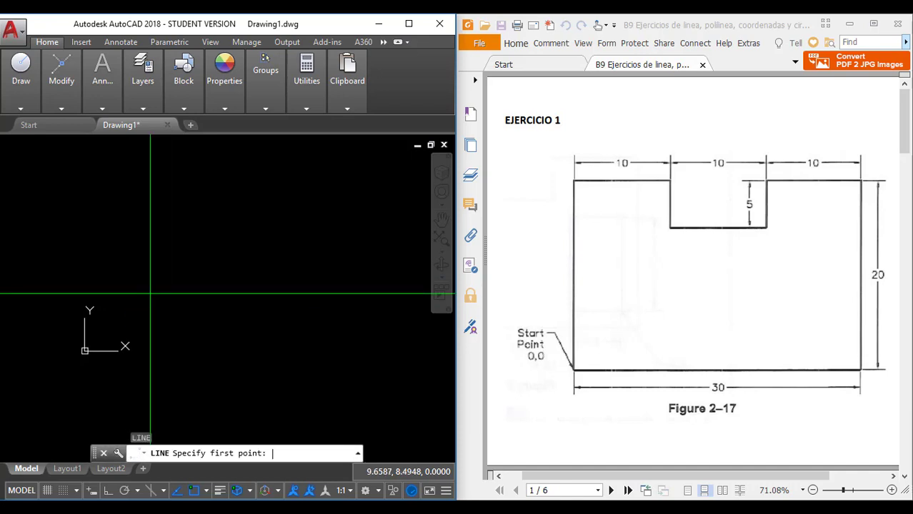
text(0,0,)
key(Return)
text(0,0)
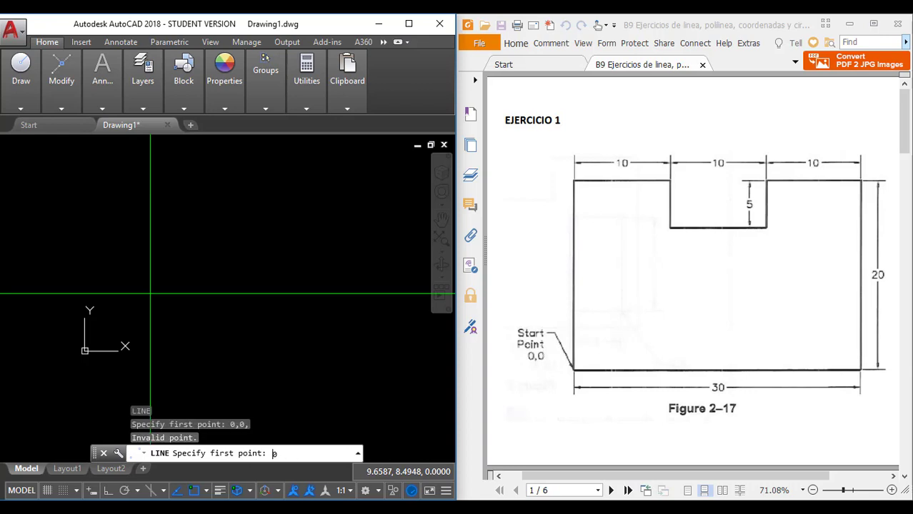
key(Return)
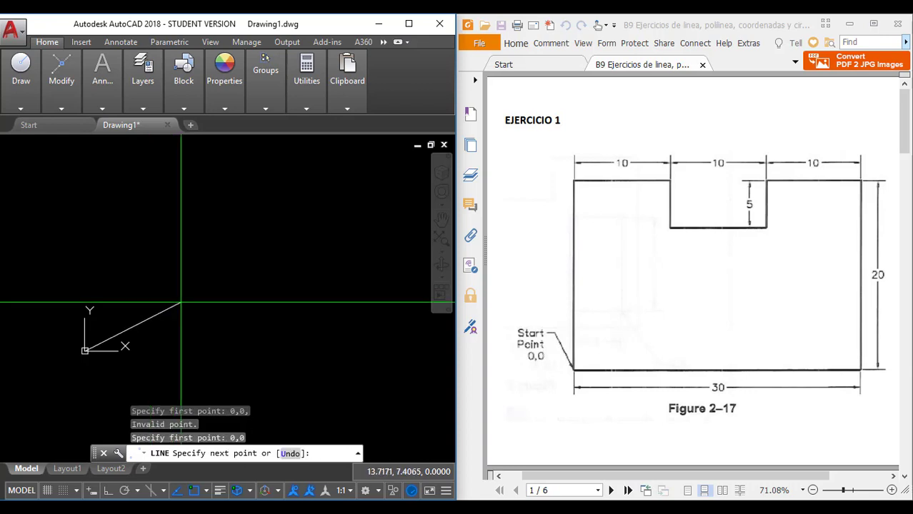
middle_drag(204, 309, 166, 308)
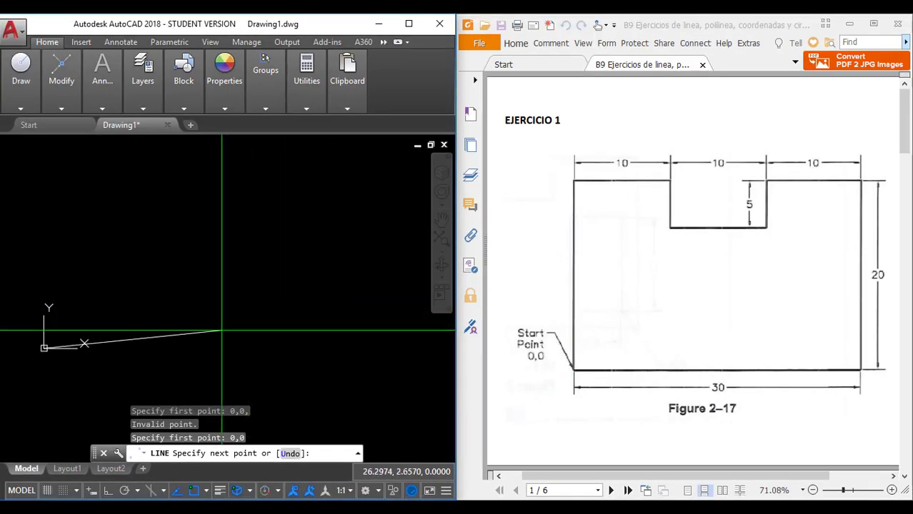
text(@30<0)
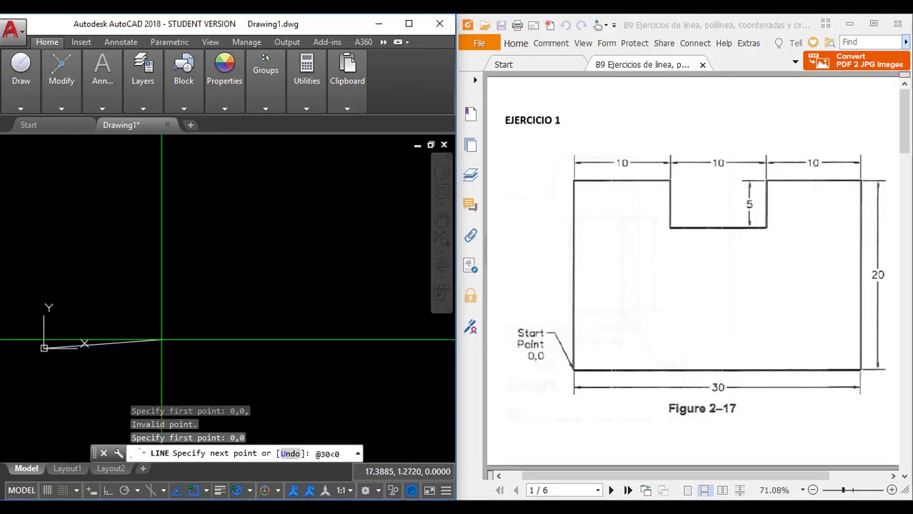
key(Return)
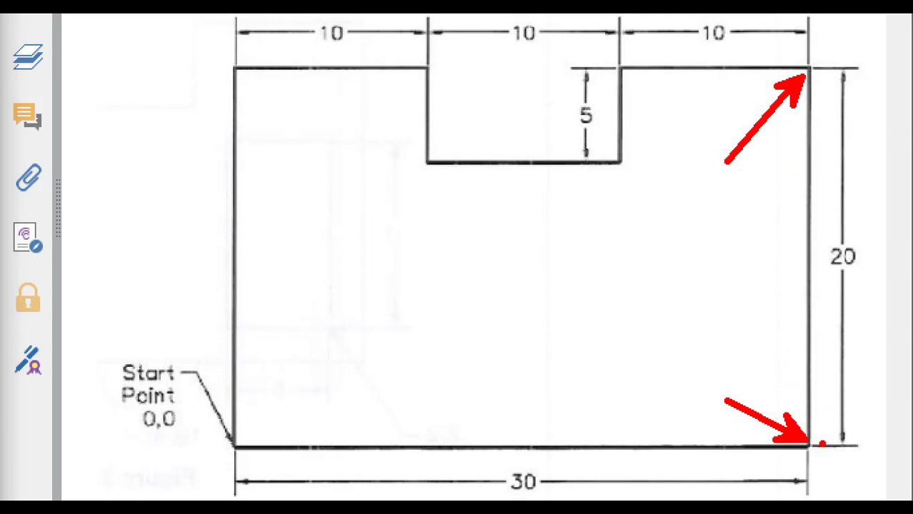
mouse_move(856, 439)
mouse_down()
mouse_move(838, 400)
mouse_move(814, 390)
mouse_move(831, 374)
mouse_move(801, 396)
mouse_move(825, 413)
mouse_up()
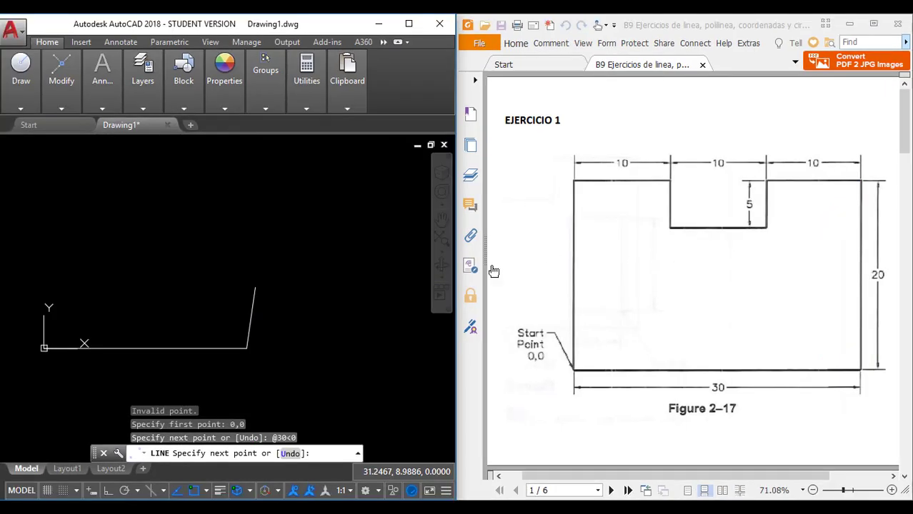
text(@)
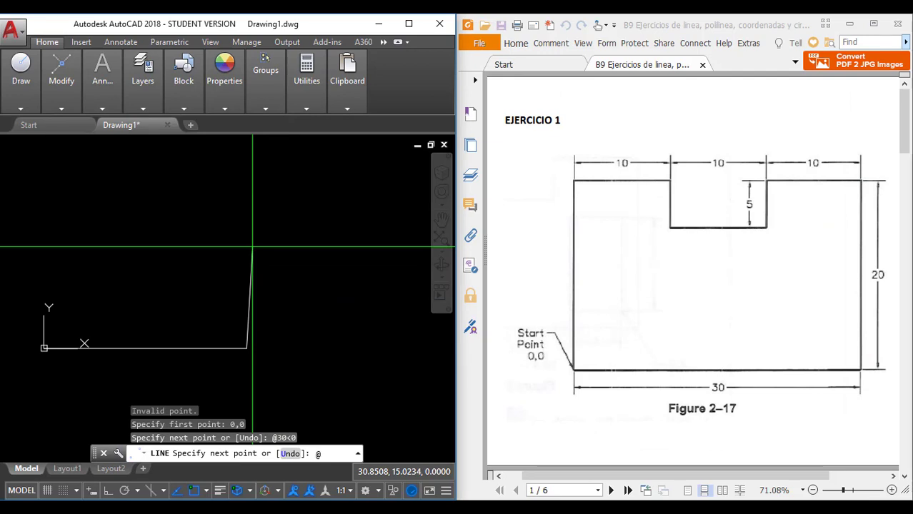
text(20<90)
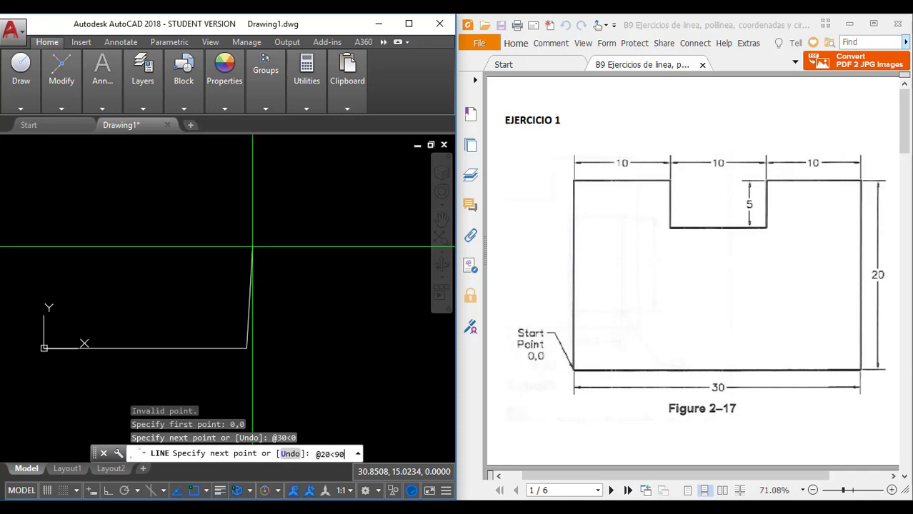
key(Return)
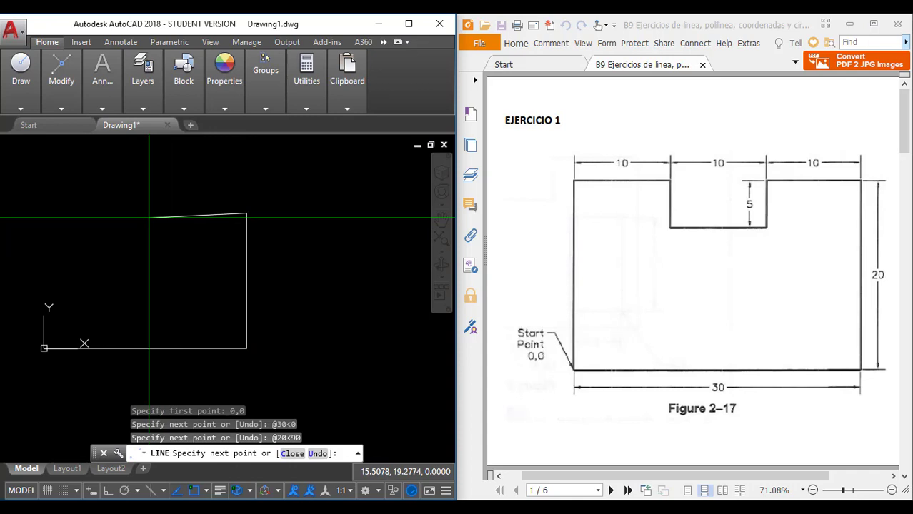
Try to draw the first upper edge segment with relative polar coordinate @-10<90 and undo that segment.
text(@)
text(-10)
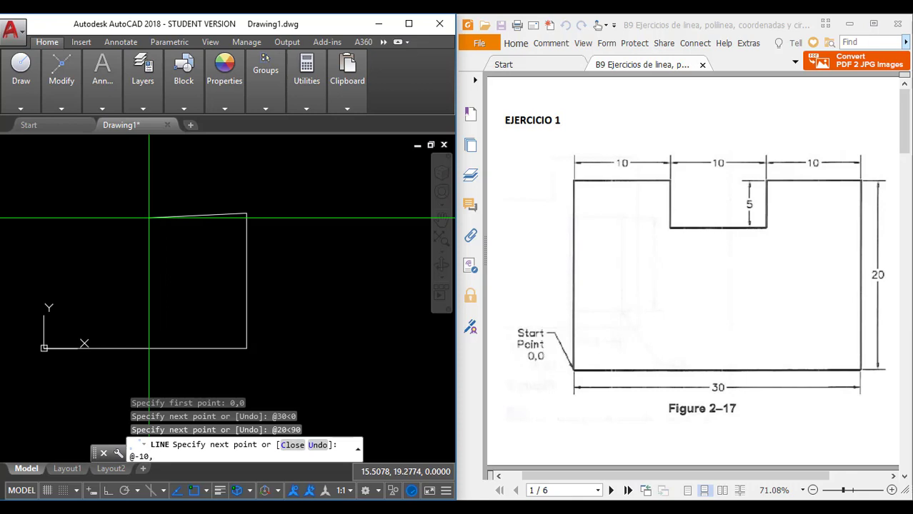
text(<90)
key(Return)
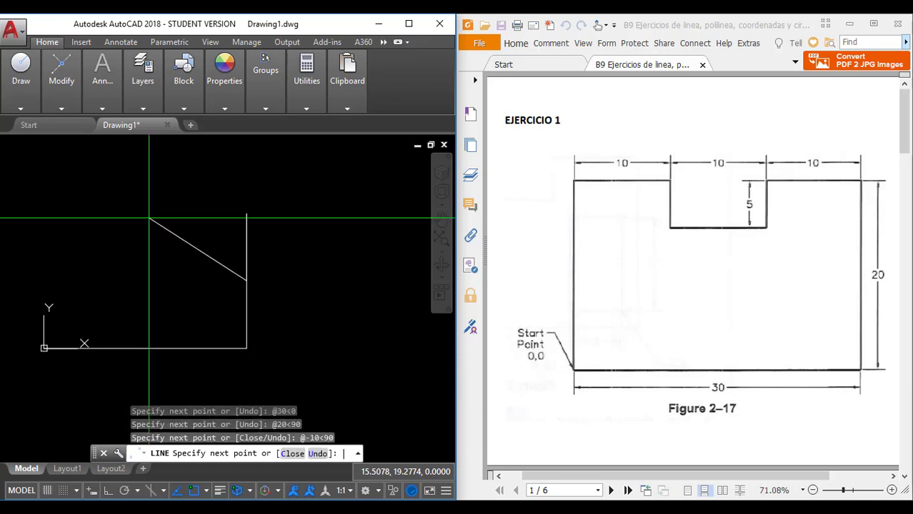
key(ctrl+z)
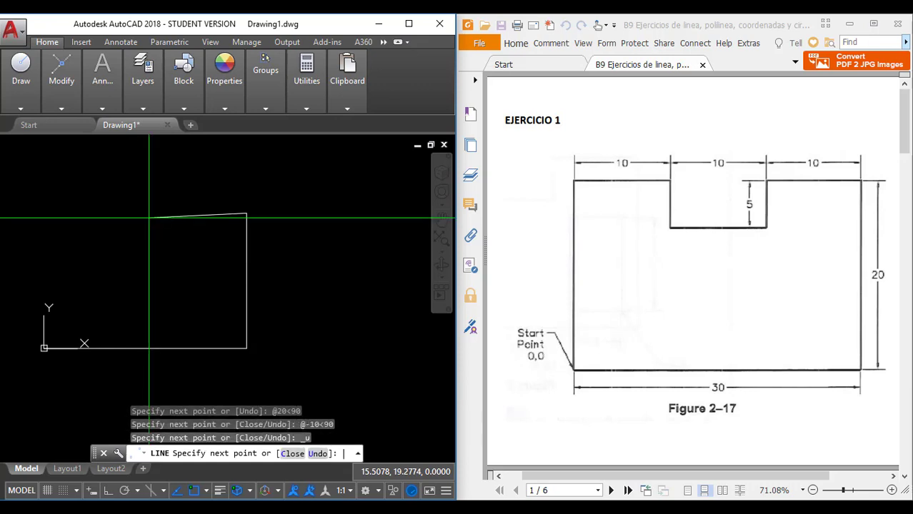
Draw the first upper edge segment with negative distance @-10<0 and undo that segment within the Line command.
text(@-10)
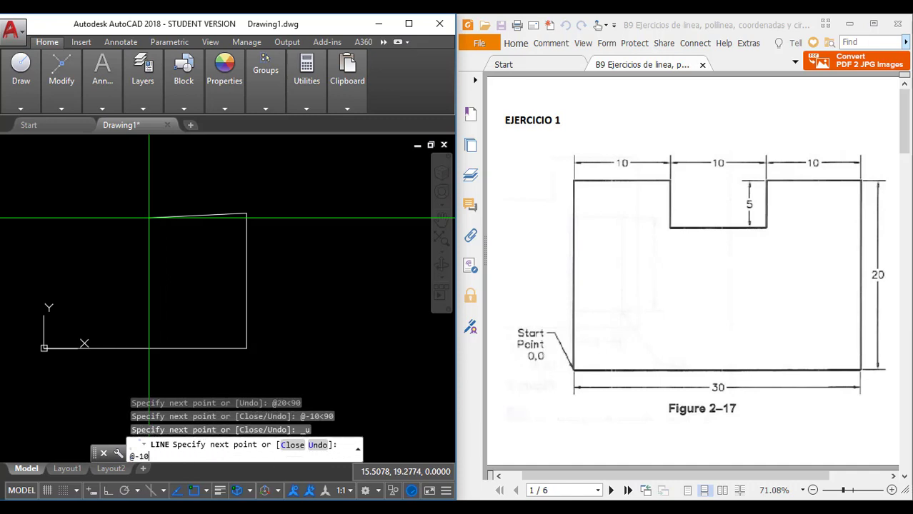
text(<0)
key(Return)
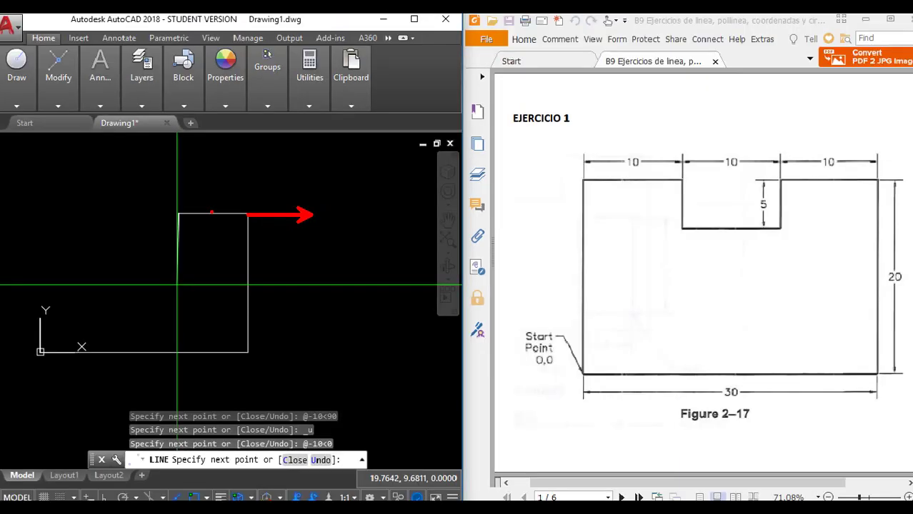
text(u)
key(Return)
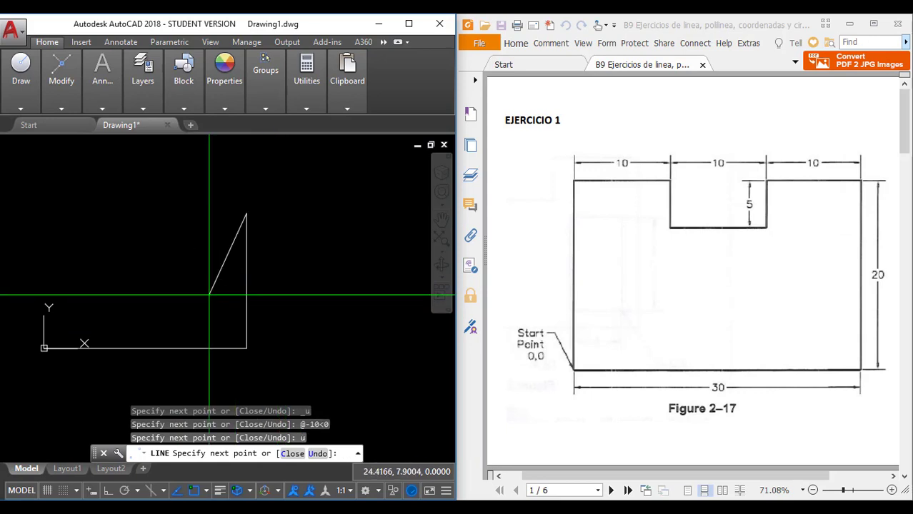
text(@10)
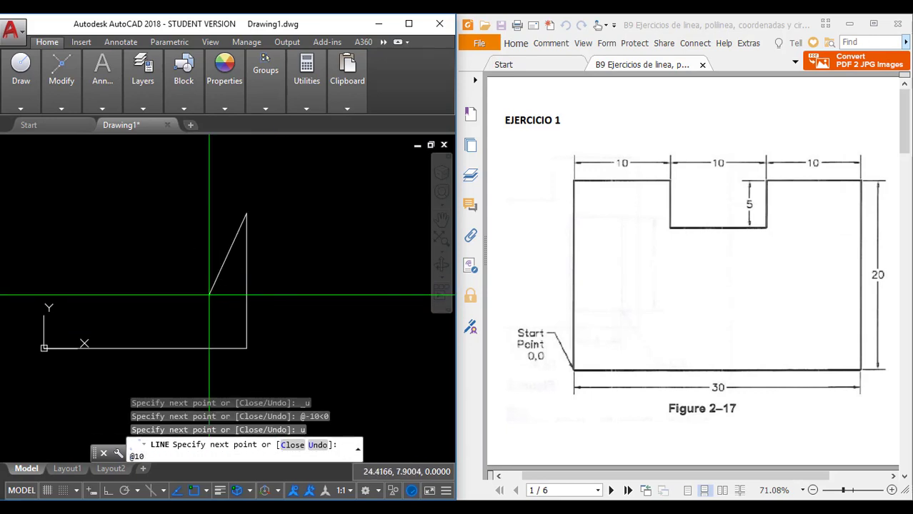
text(<180)
key(Return)
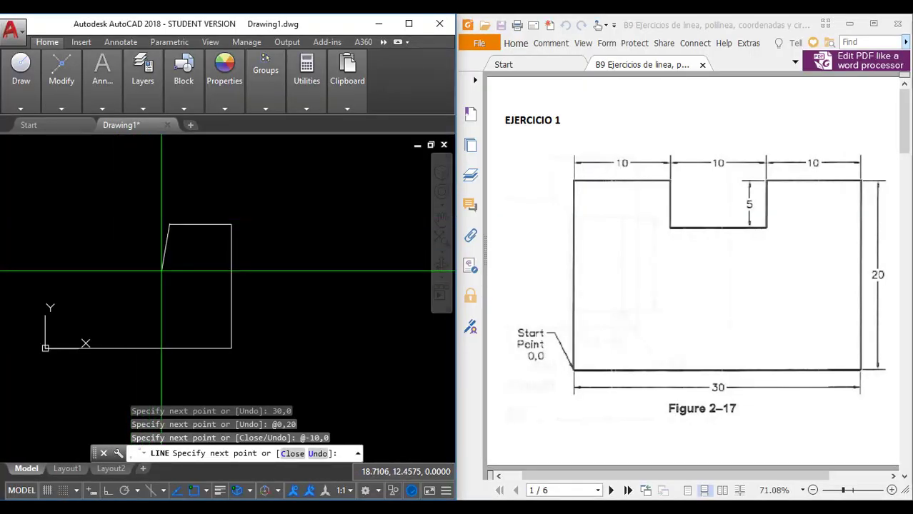
text(@5)
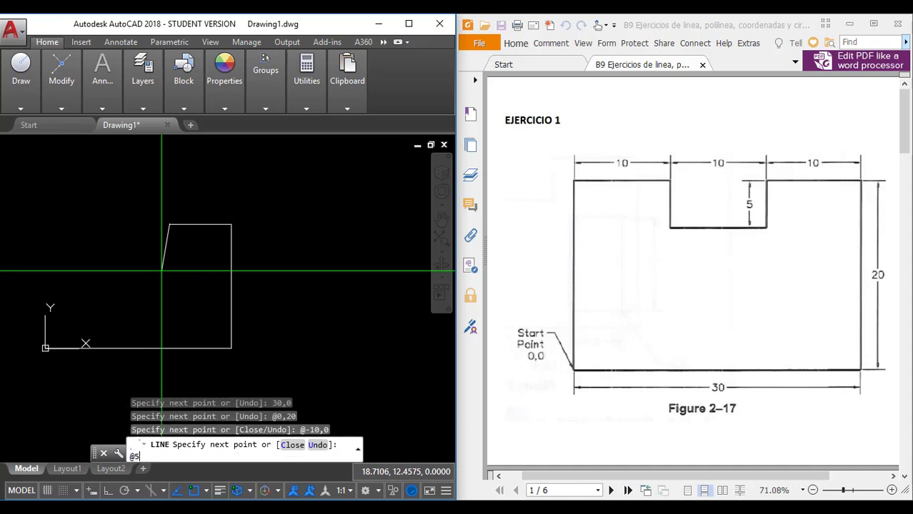
text(<270)
key(Return)
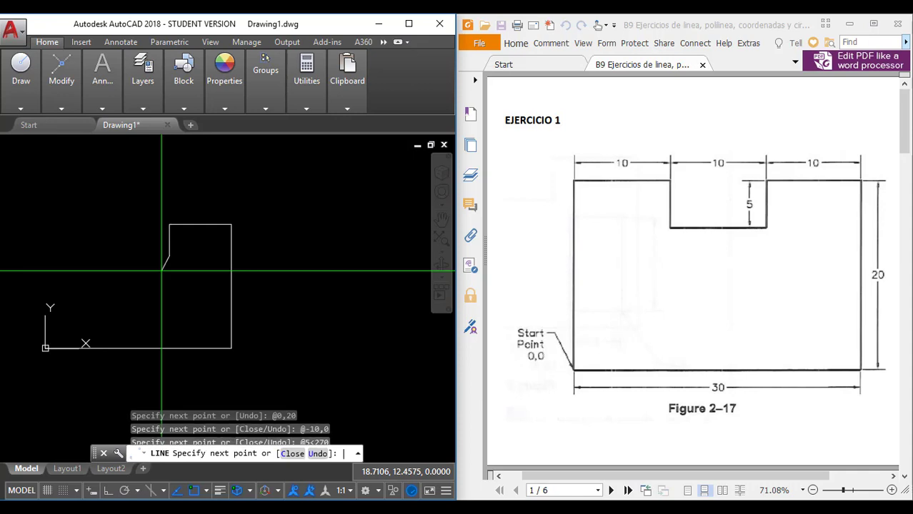
text(@)
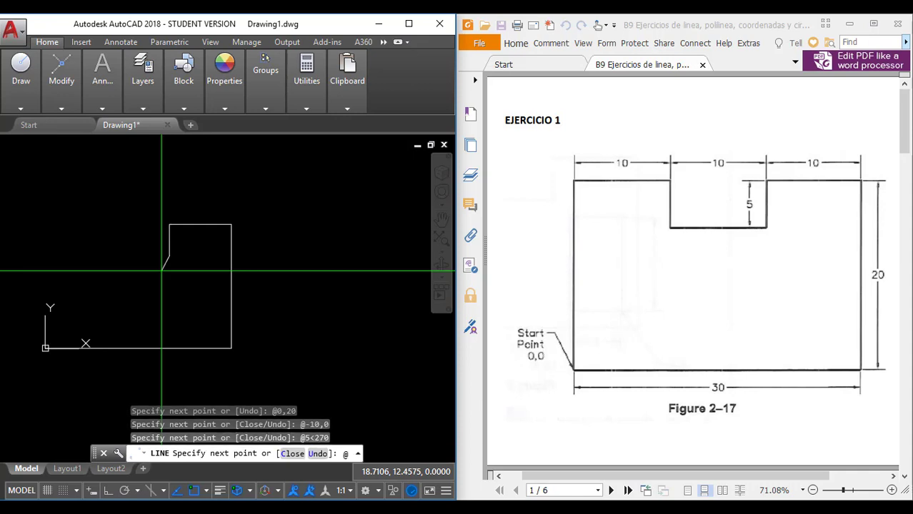
text(10)
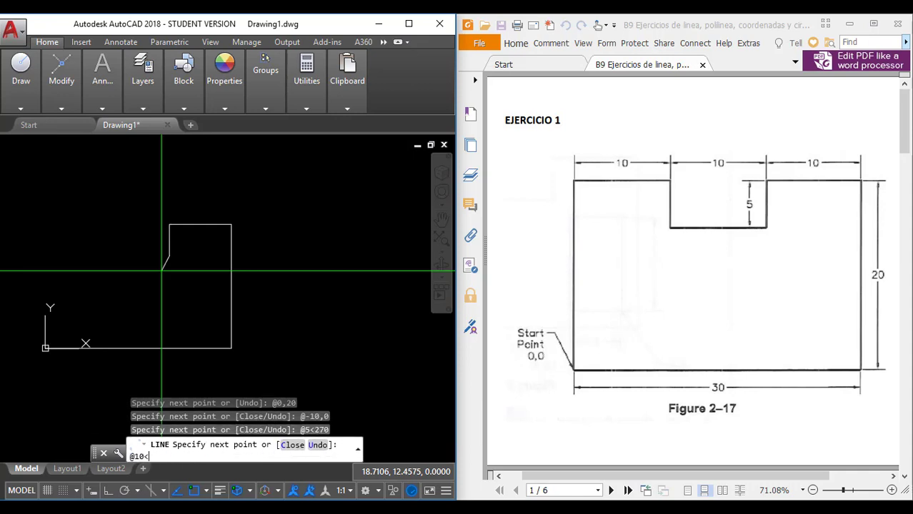
text(<180)
key(Return)
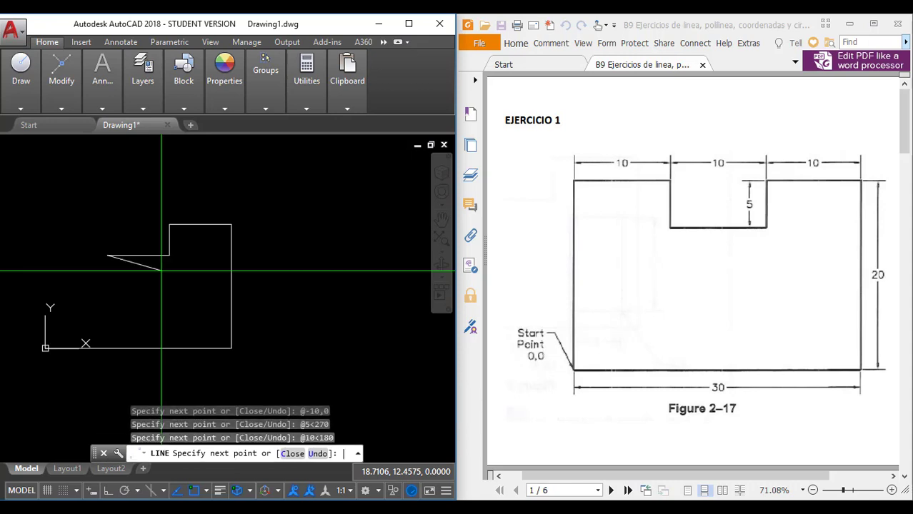
text(@5<90)
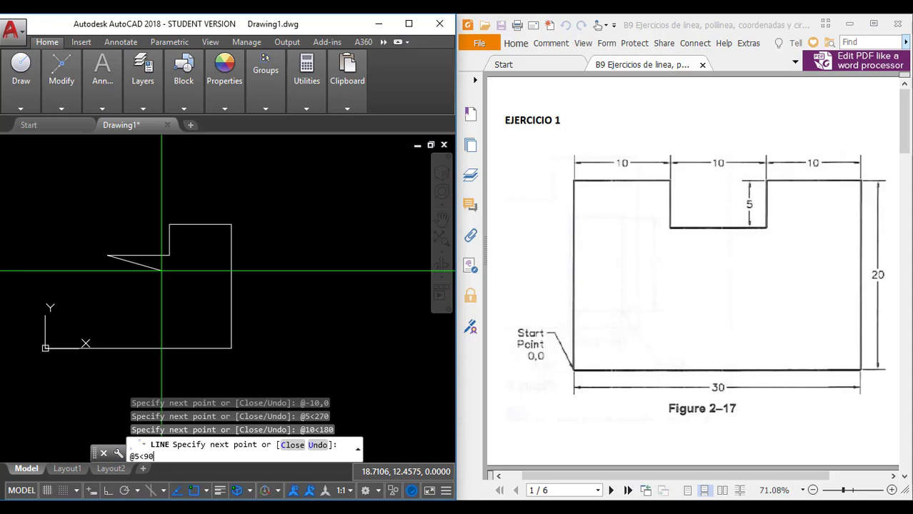
key(Return)
text(@)
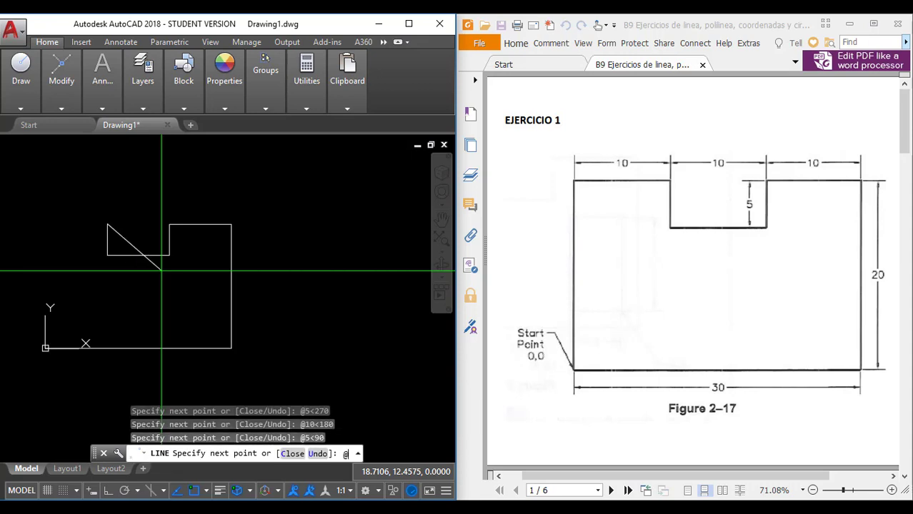
text(10)
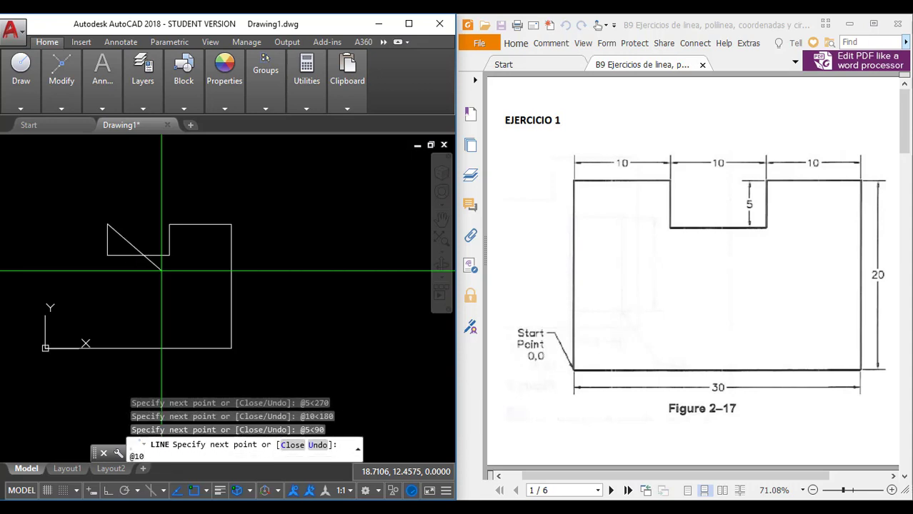
text(<180)
key(Return)
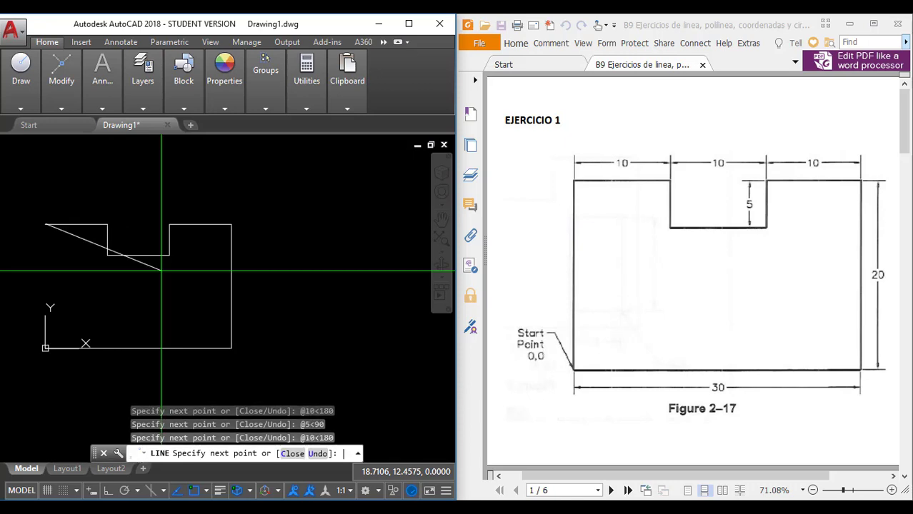
text(@20)
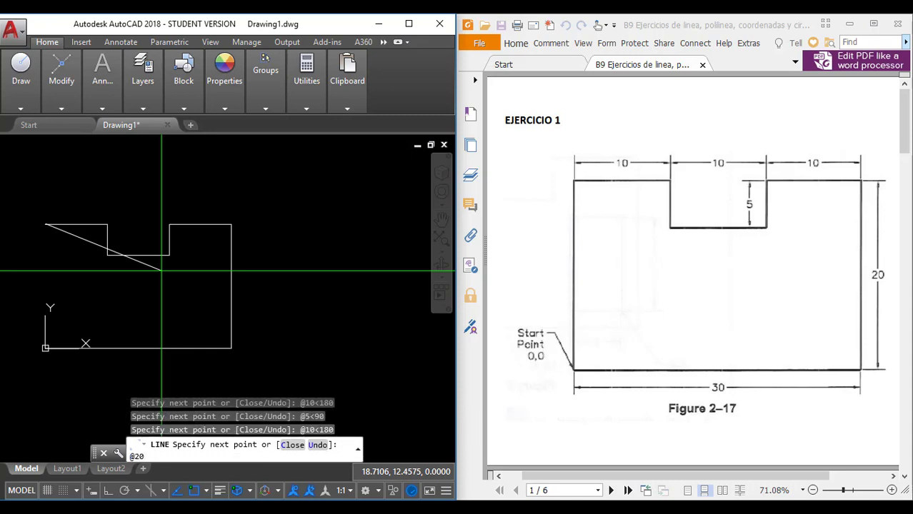
text(<270)
key(Return)
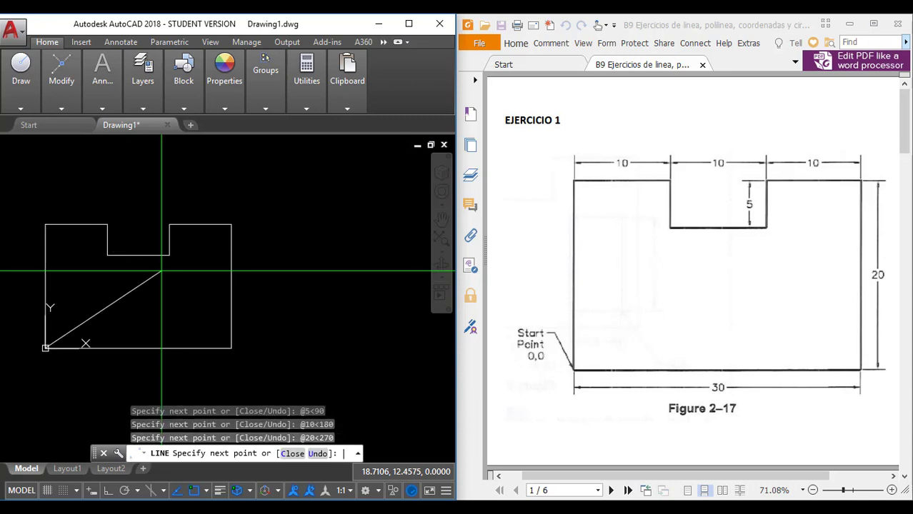
key(Escape)
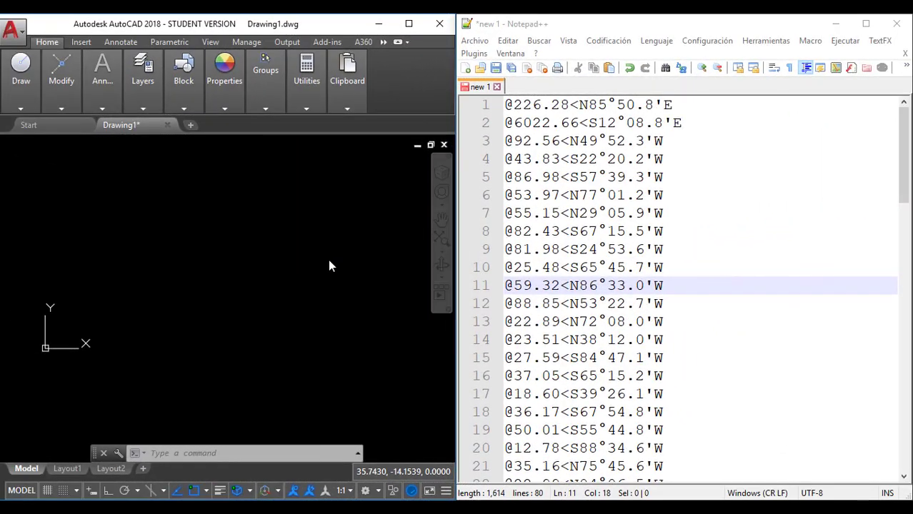
Switch to Notepad++ and look through the whole list of distance-and-bearing coordinates.
mouse_move(194, 302)
middle_down()
mouse_move(193, 326)
mouse_move(196, 312)
middle_up()
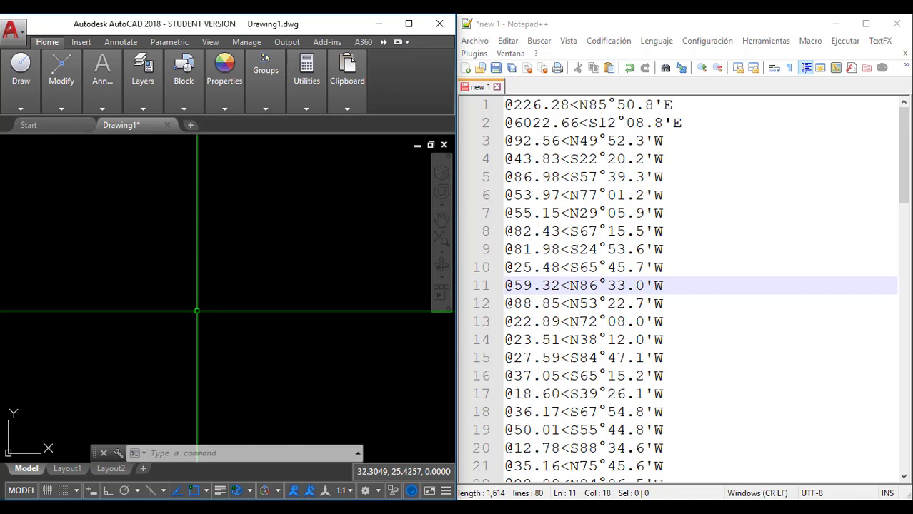
click(617, 177)
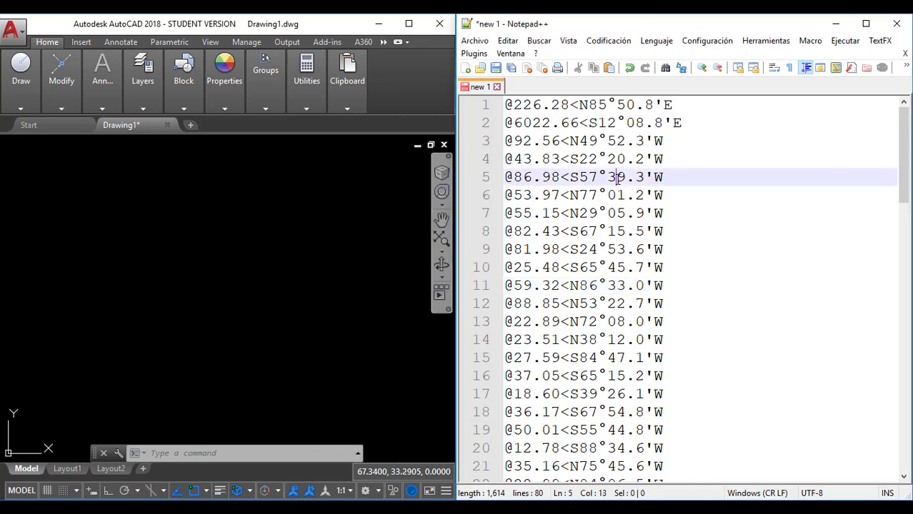
ctrl+scroll(617, 177, down, 2)
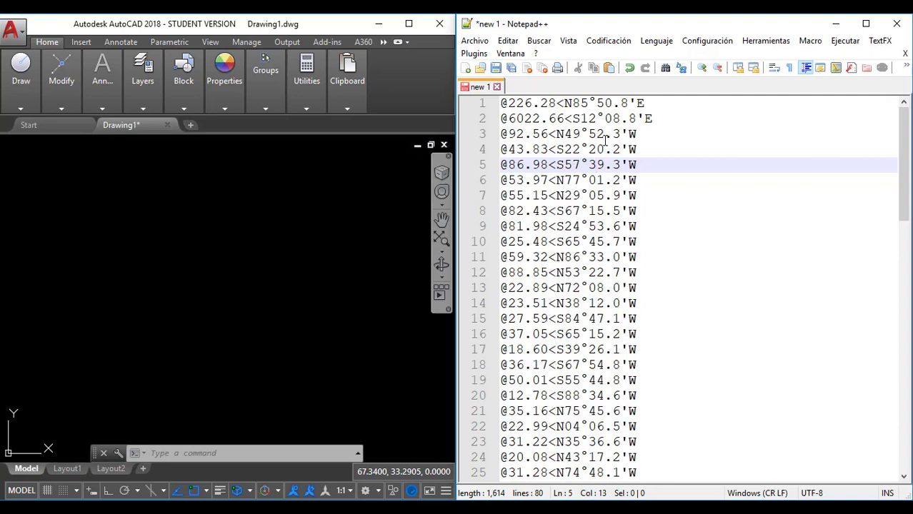
click(524, 149)
scroll(527, 134, down, 11)
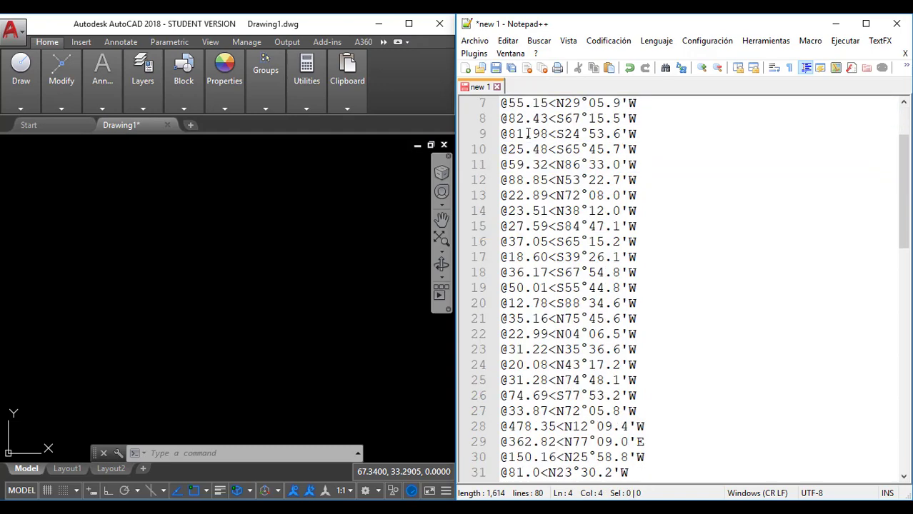
scroll(527, 134, down, 7)
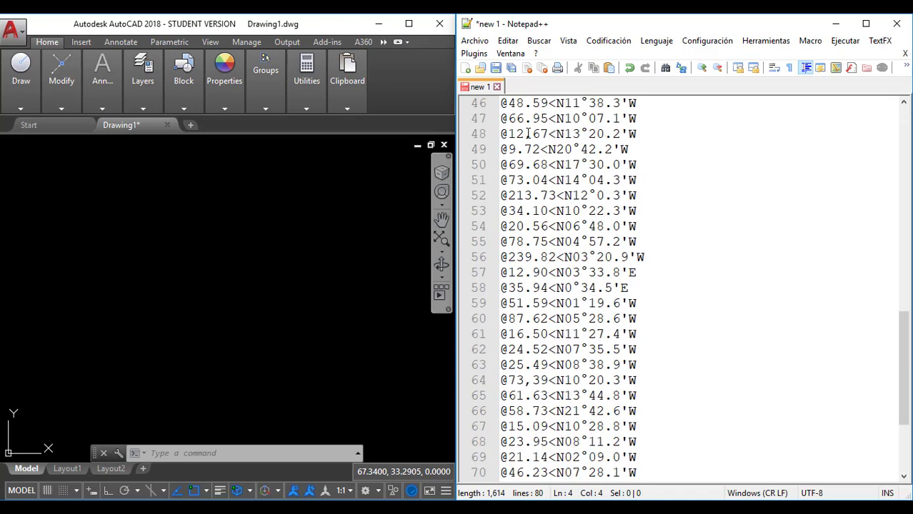
scroll(528, 147, up, 4)
scroll(528, 147, up, 15)
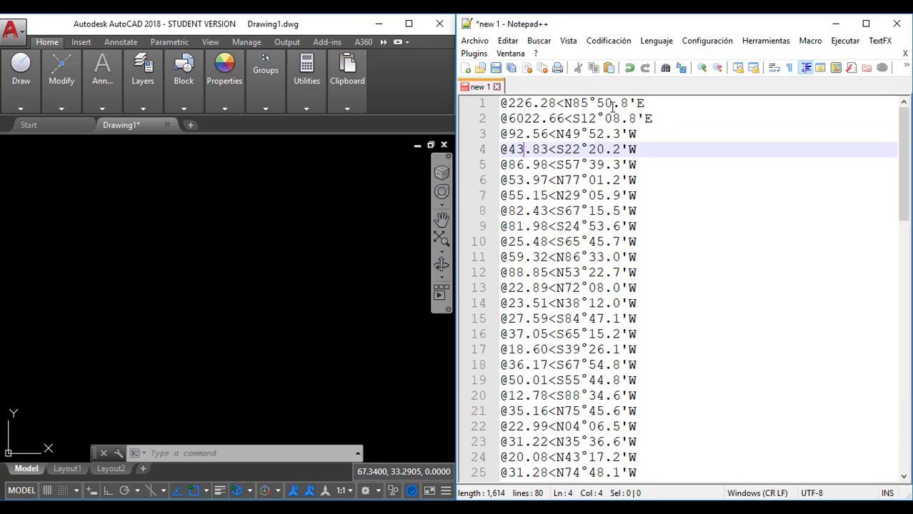
drag(645, 103, 499, 103)
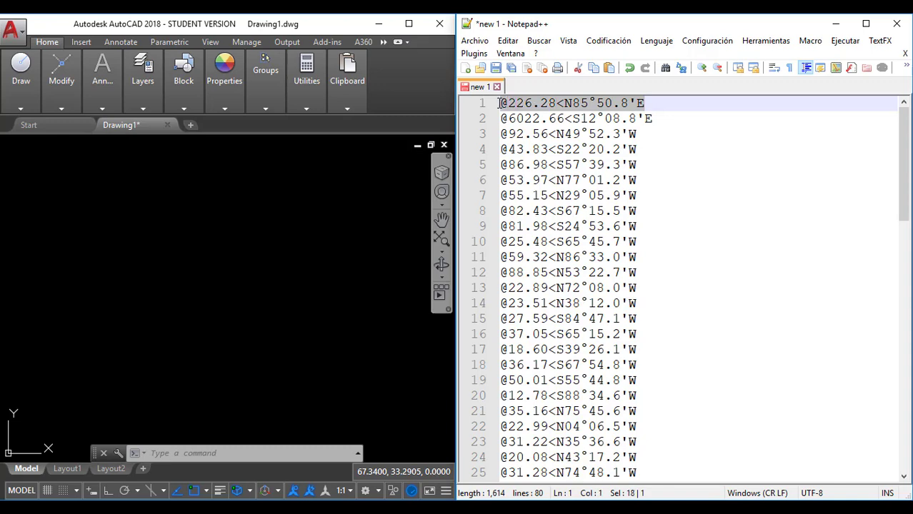
click(548, 104)
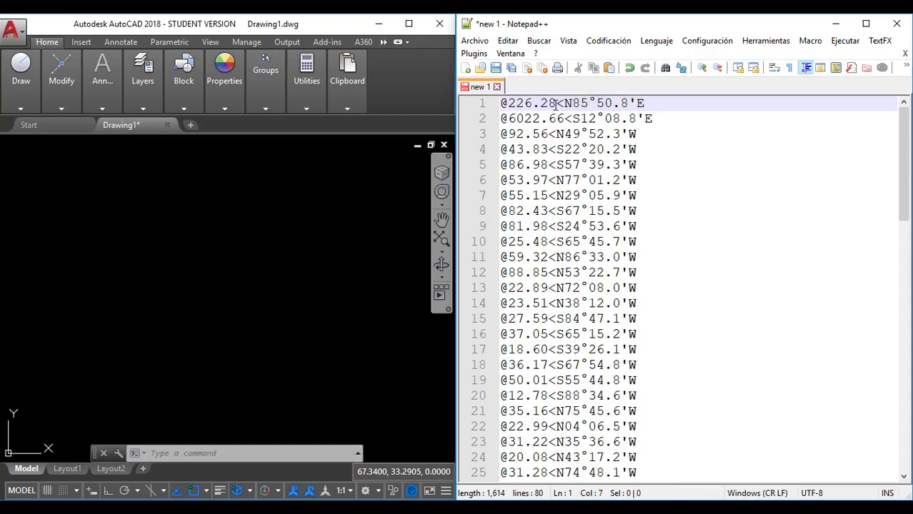
click(557, 104)
drag(556, 104, 508, 103)
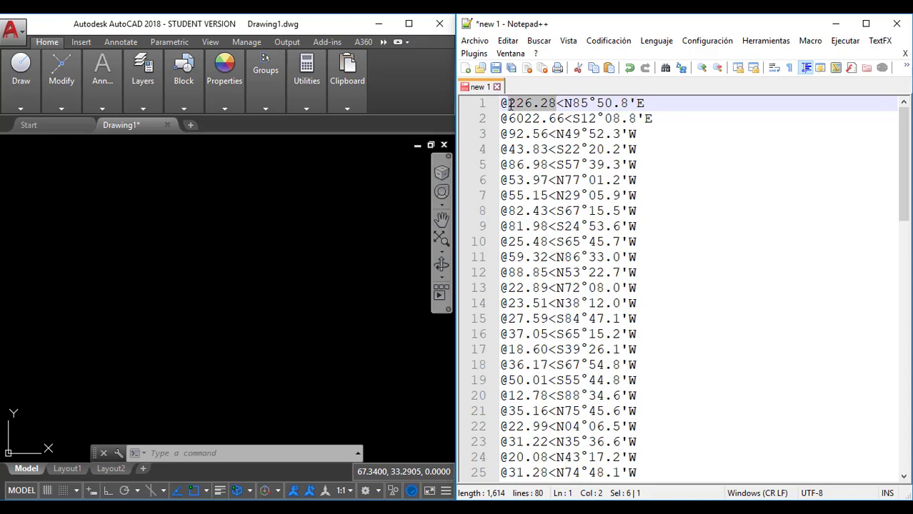
click(532, 115)
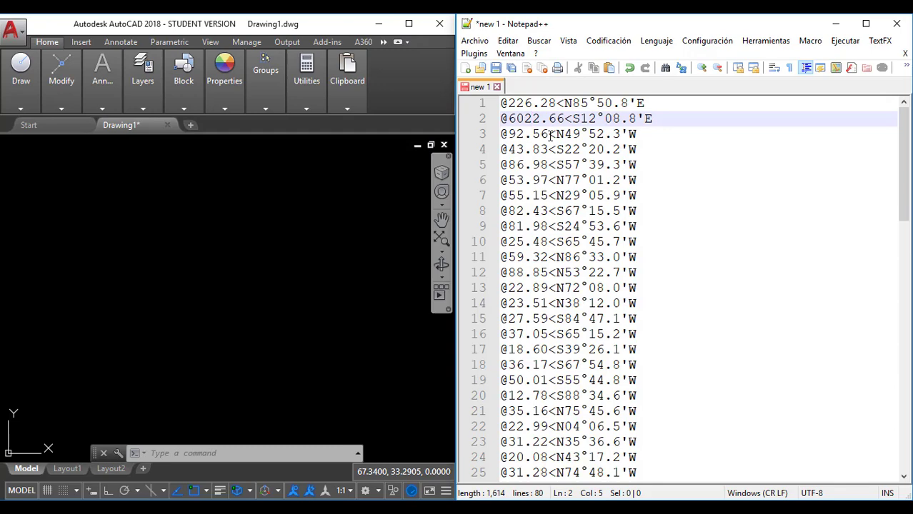
scroll(584, 153, down, 4)
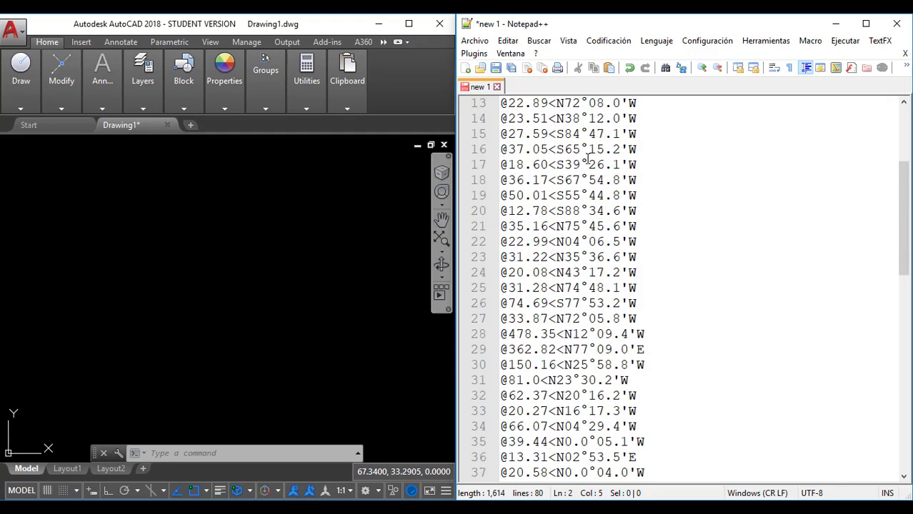
scroll(586, 158, down, 14)
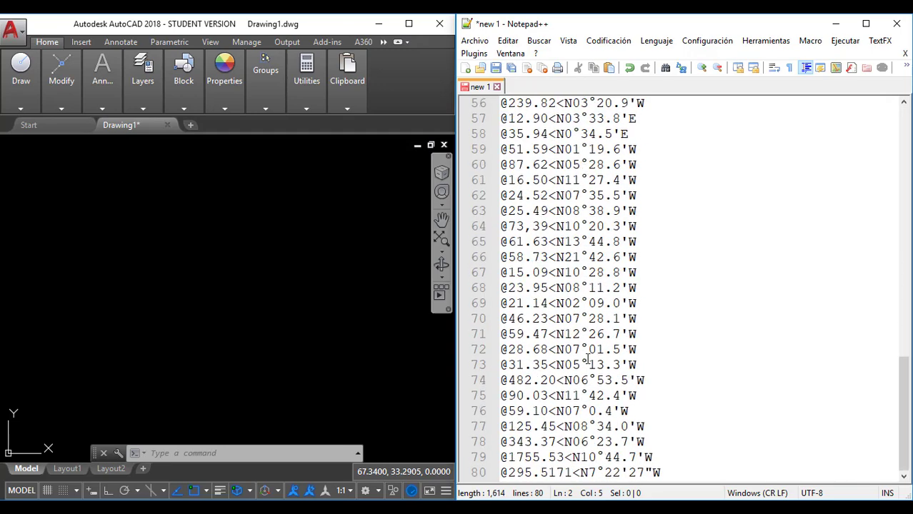
scroll(542, 353, up, 14)
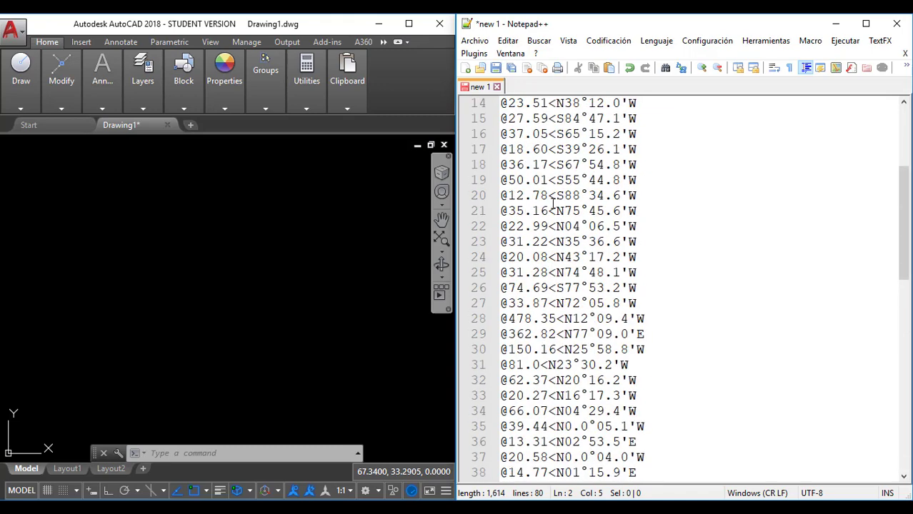
scroll(552, 203, up, 5)
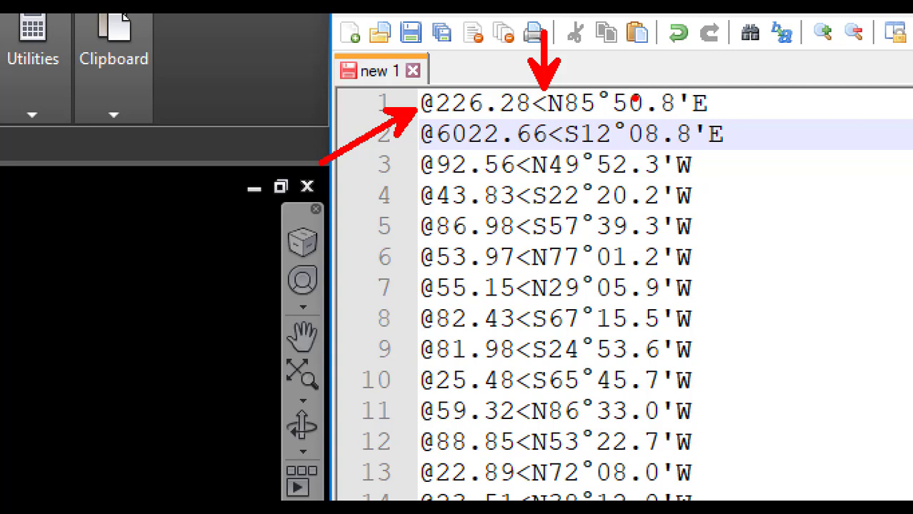
mouse_move(560, 119)
mouse_down()
mouse_move(604, 148)
mouse_move(736, 156)
mouse_up()
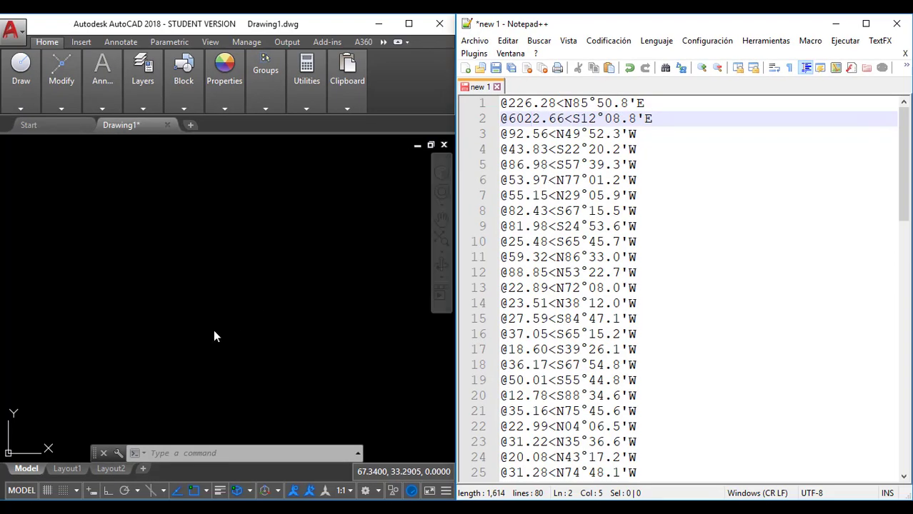
Switch to AutoCAD and start a line at a free point well above and to the right of the origin.
click(153, 317)
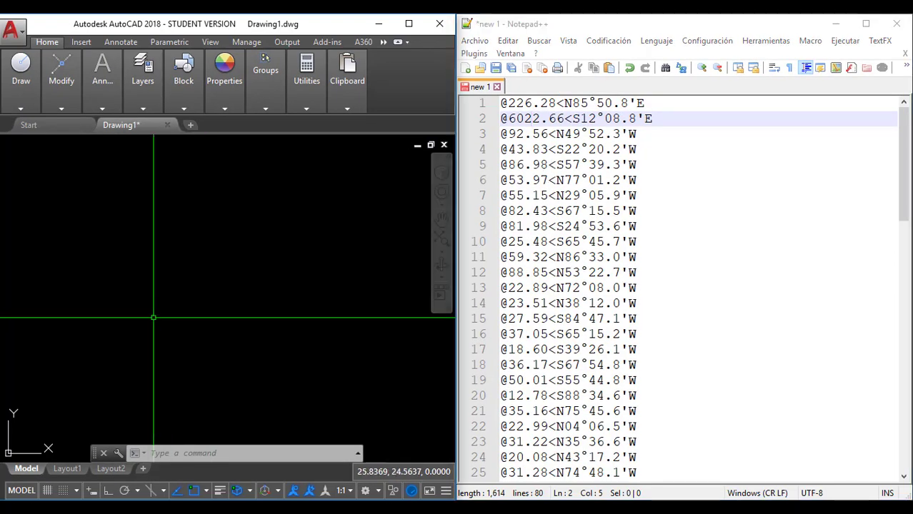
text(L)
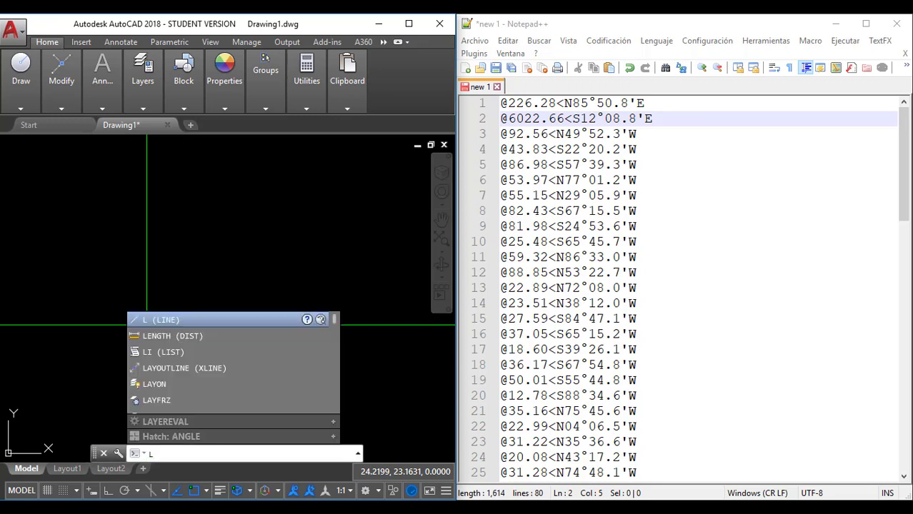
key(Return)
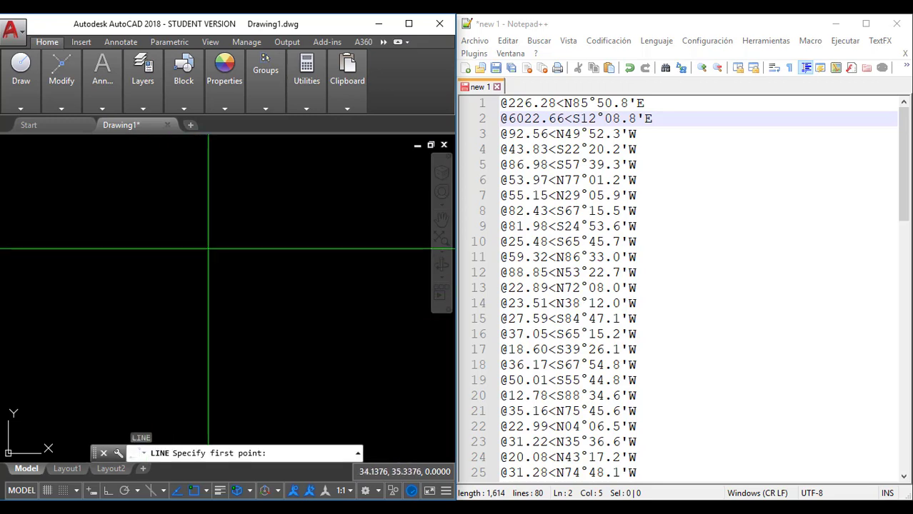
scroll(214, 228, down, 2)
scroll(215, 221, down, 4)
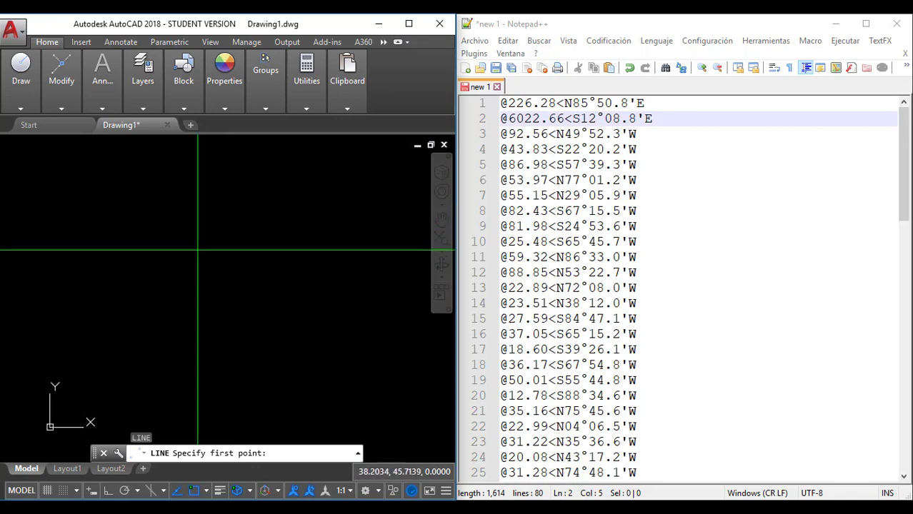
scroll(200, 233, down, 2)
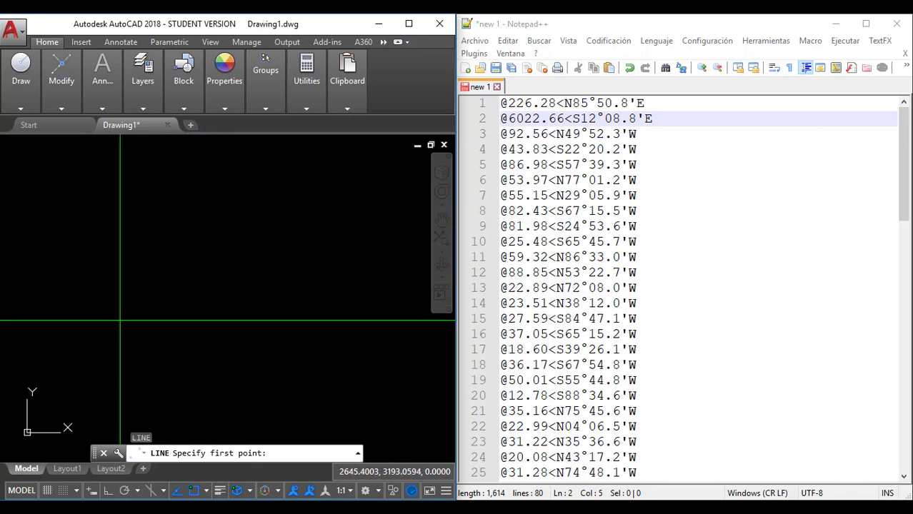
click(187, 169)
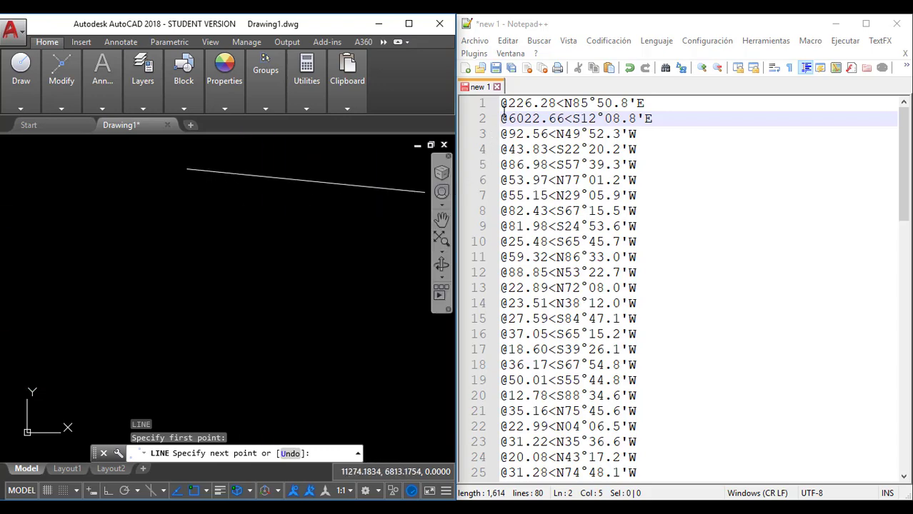
drag(502, 103, 667, 472)
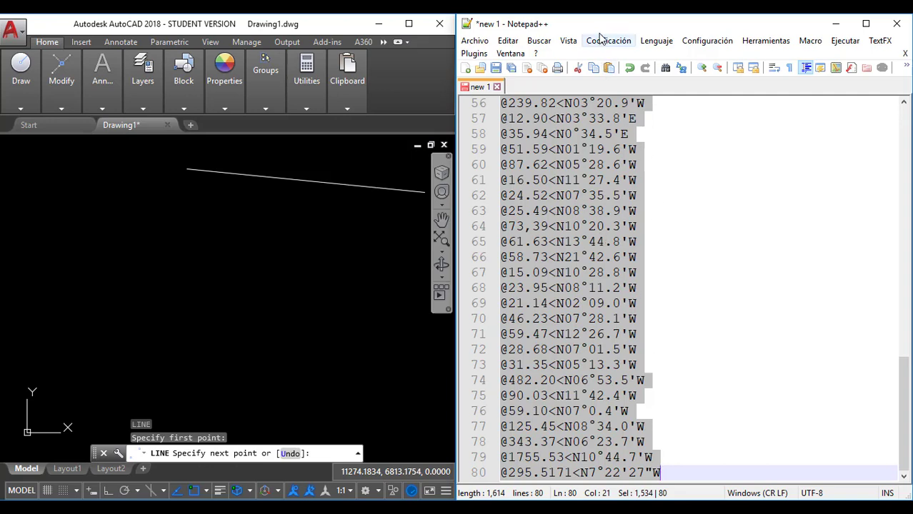
right_click(570, 138)
click(587, 158)
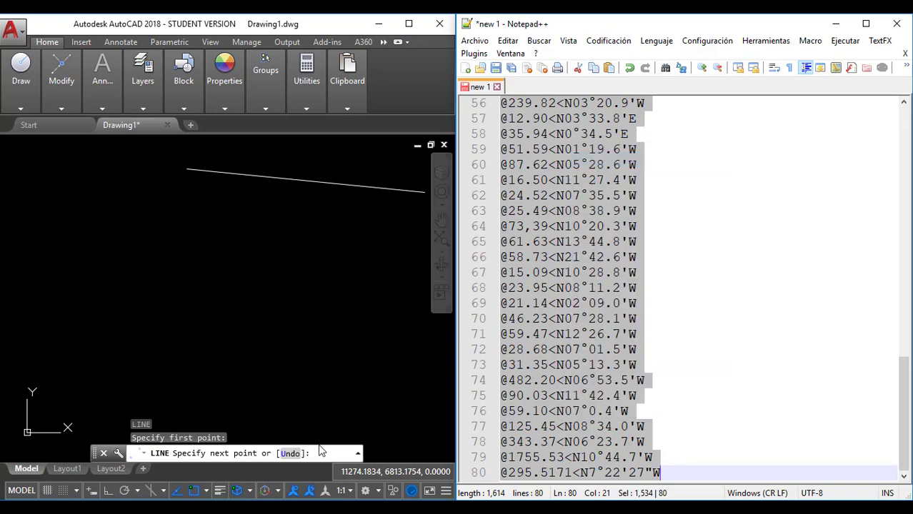
click(318, 455)
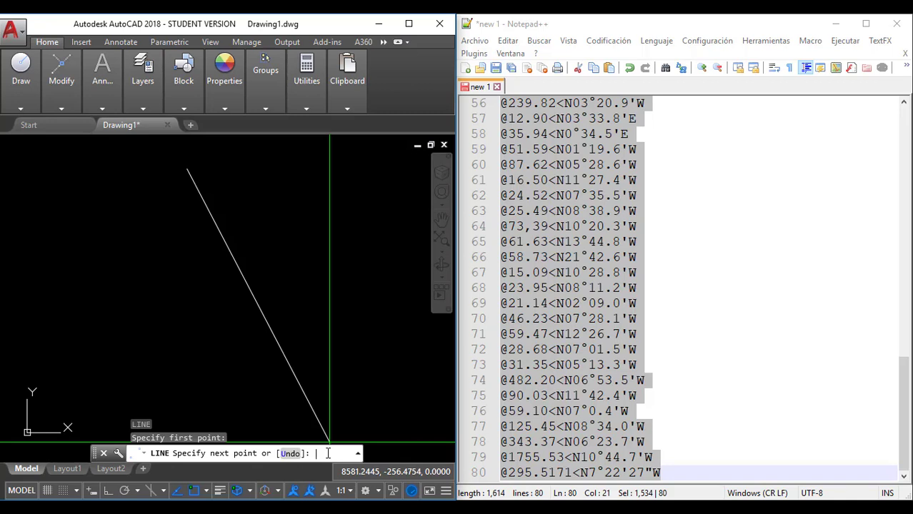
key(ctrl+v)
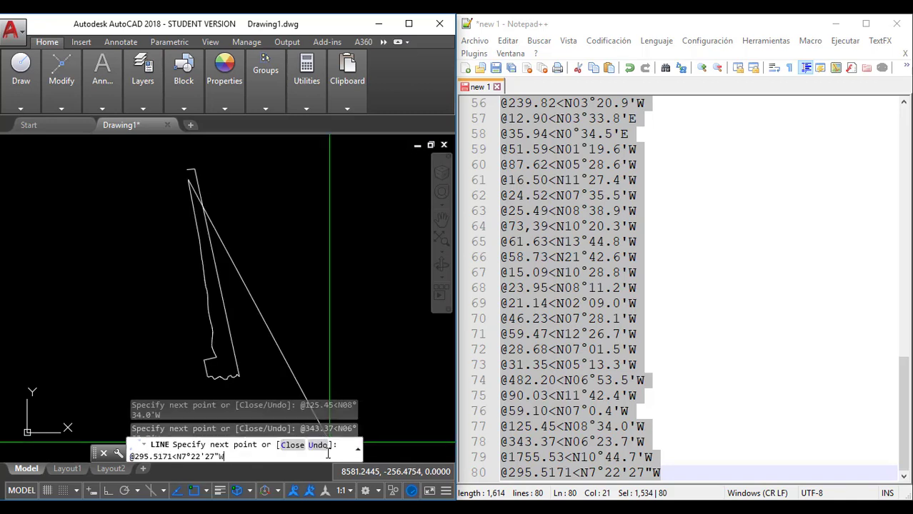
key(Return)
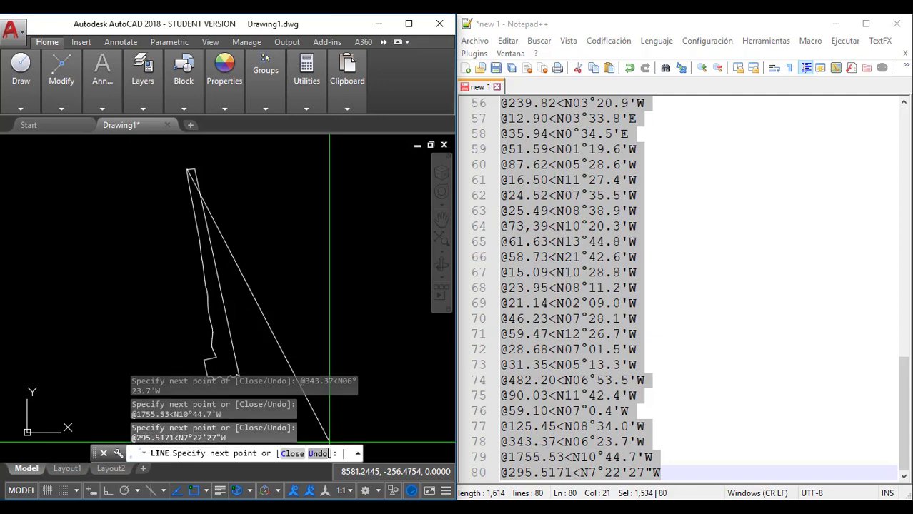
key(Return)
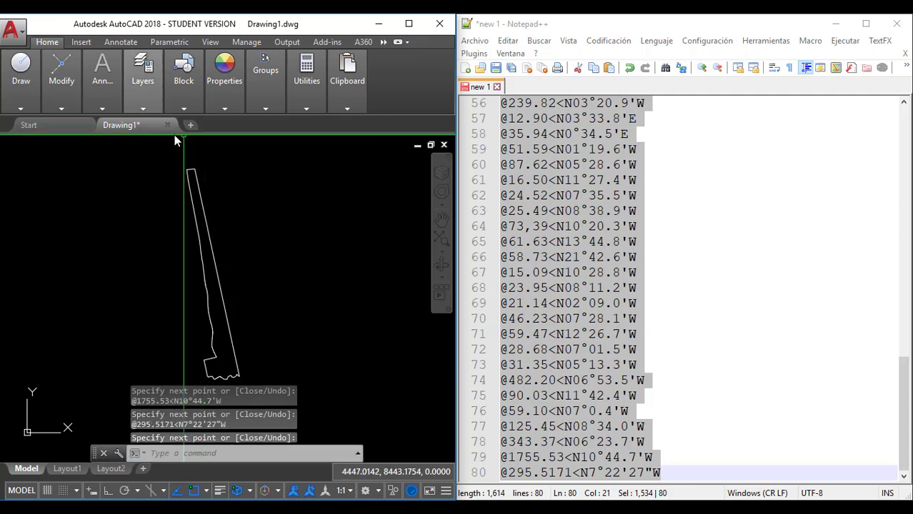
click(143, 79)
Start another line at a free point in the empty area to the right of the finished traverse's upper end.
scroll(275, 307, up, 3)
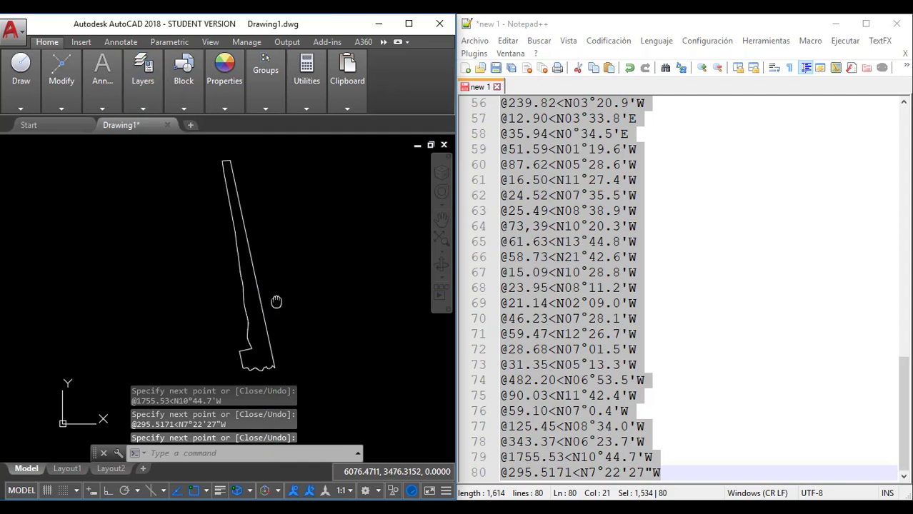
scroll(265, 310, down, 1)
middle_drag(275, 315, 156, 345)
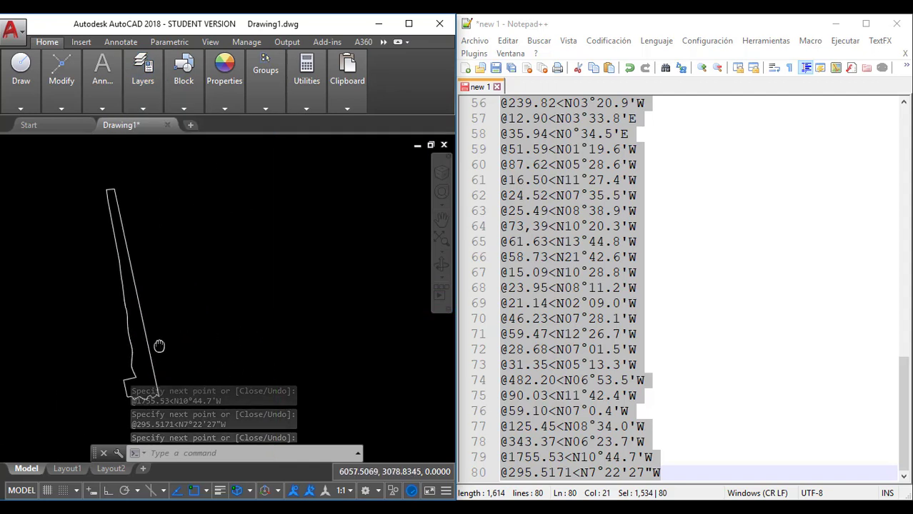
text(l)
key(Return)
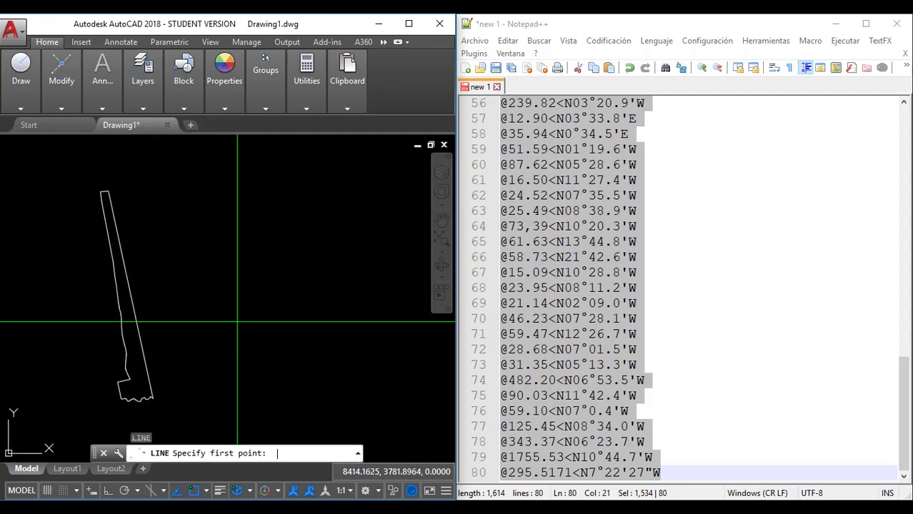
click(243, 176)
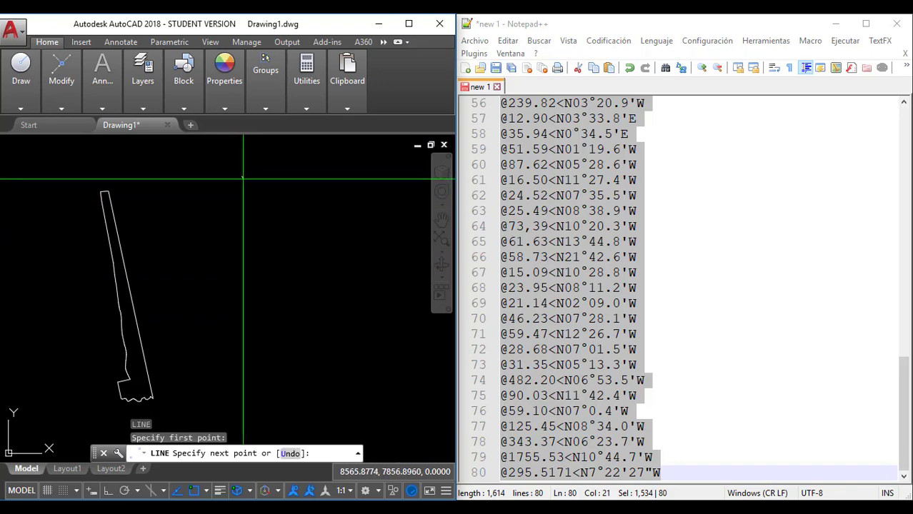
Copy the selected coordinate entries again in Notepad++ and paste them into AutoCAD's running line to draw a second traverse, ending the command.
right_click(534, 226)
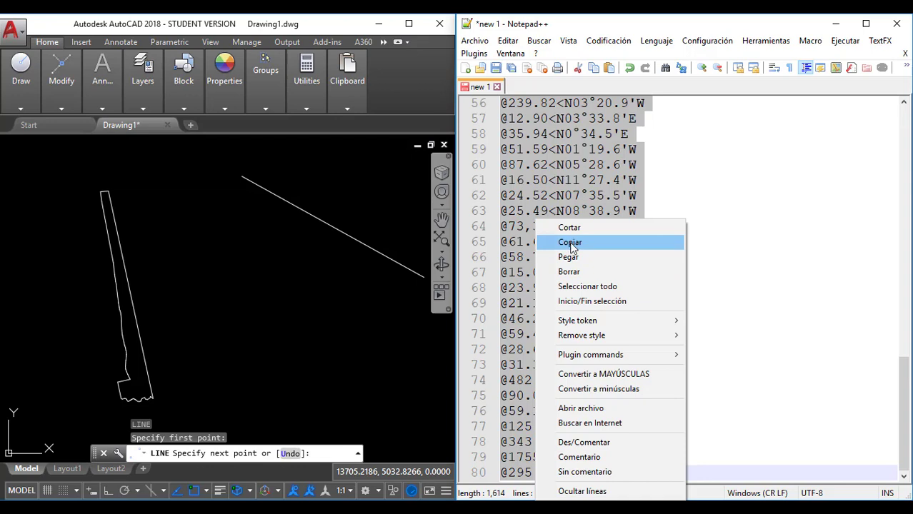
click(570, 244)
click(315, 453)
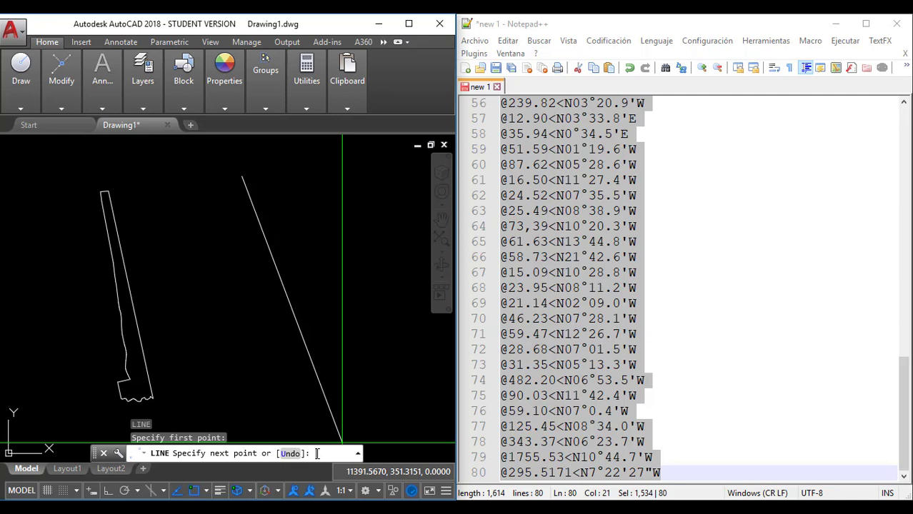
key(ctrl+v)
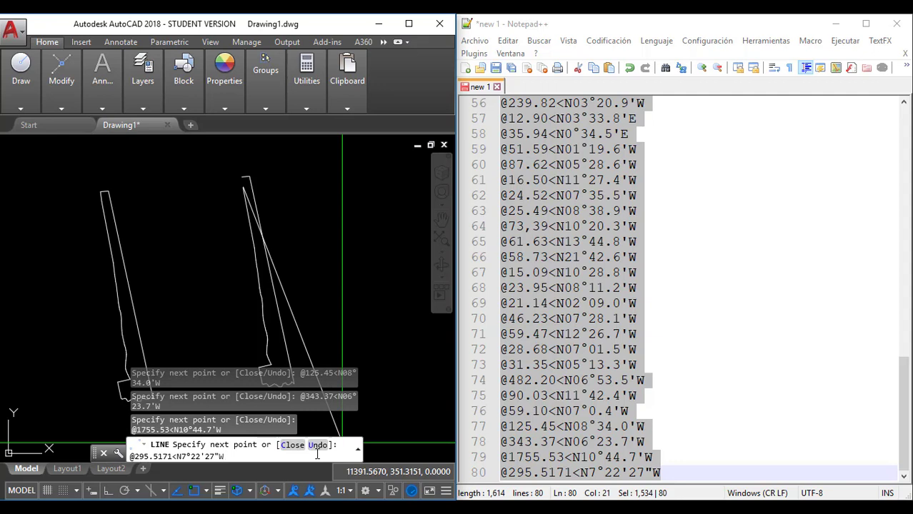
key(Return)
key(Return)
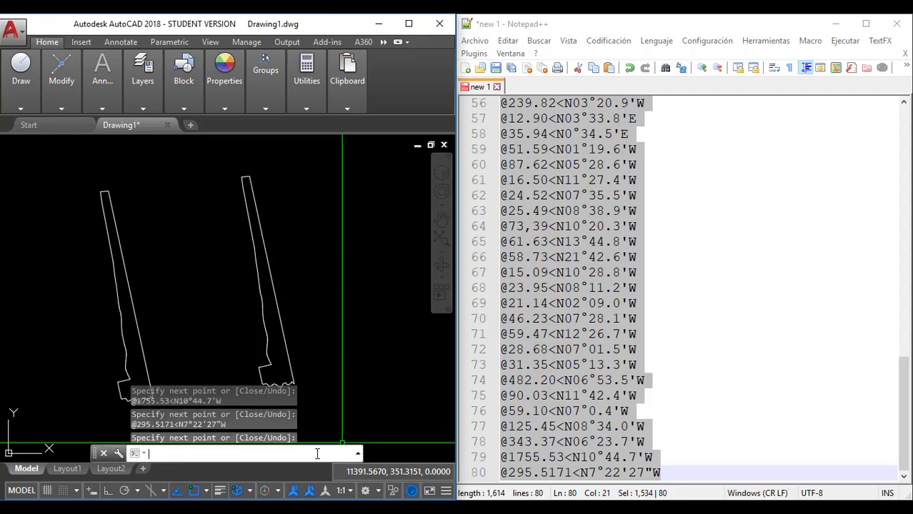
middle_drag(182, 264, 259, 231)
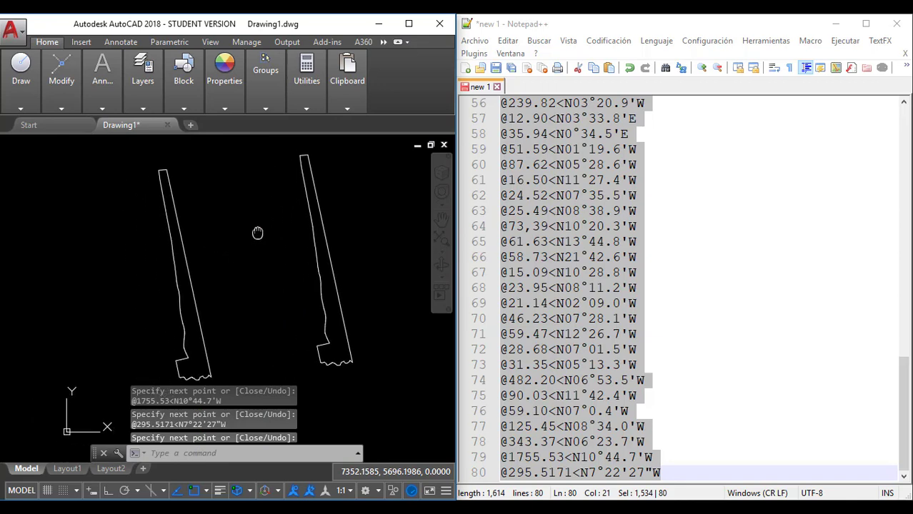
scroll(258, 232, down, 2)
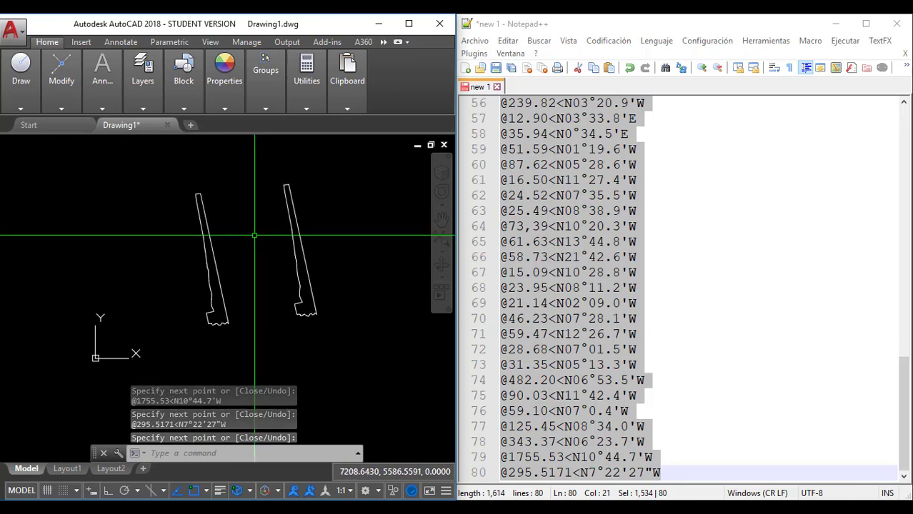